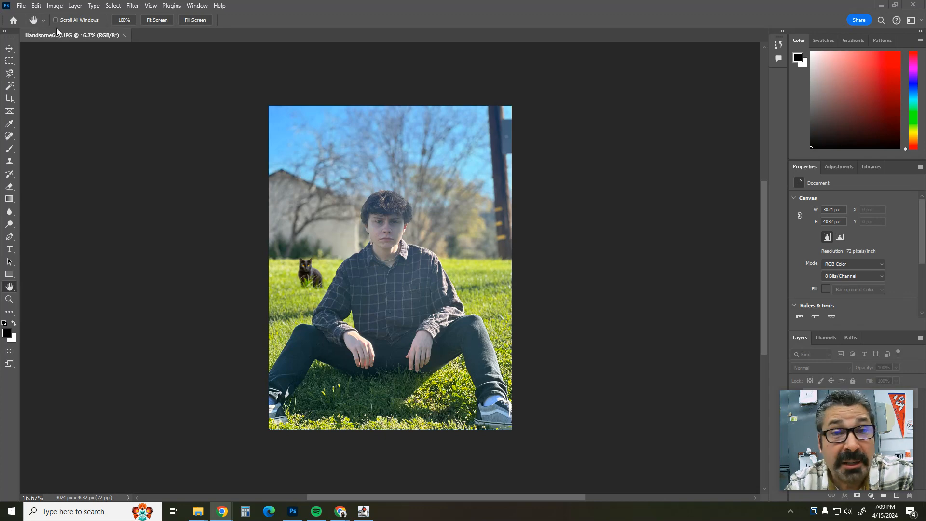
left_click(24, 7)
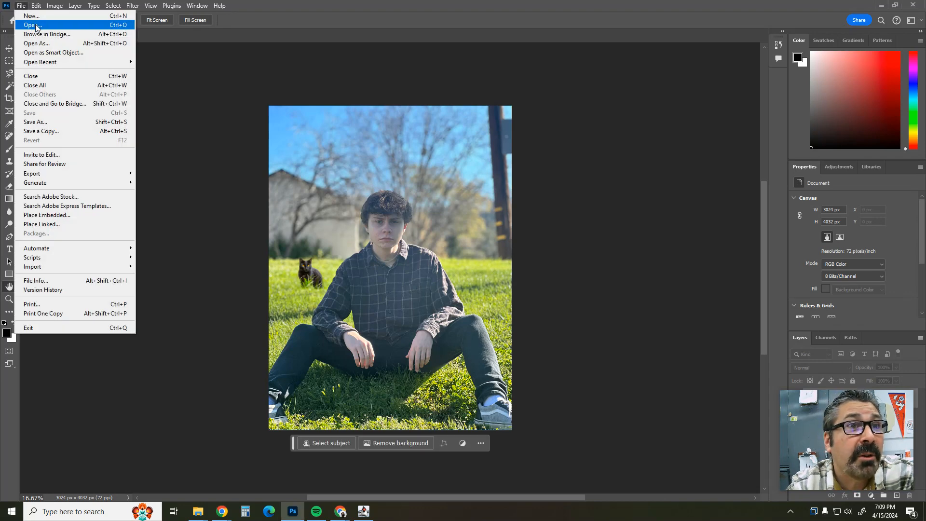
left_click(35, 25)
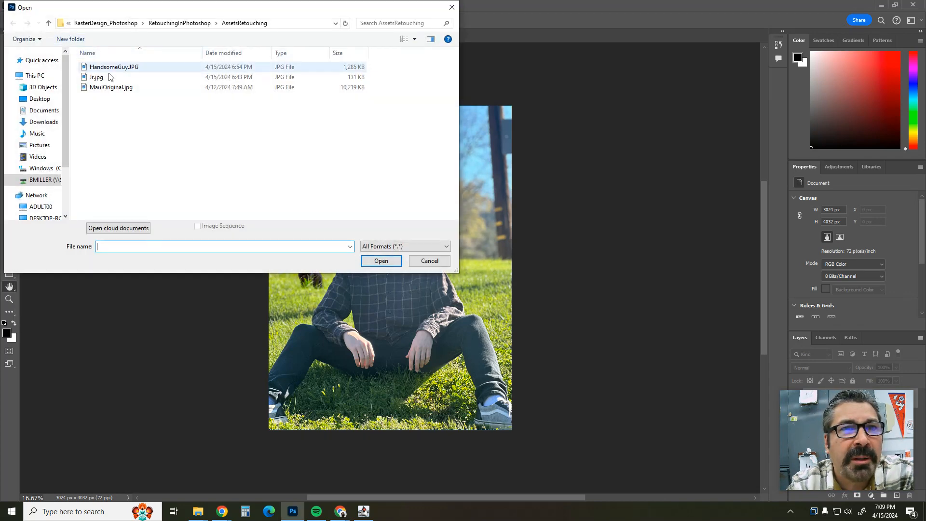
left_click(181, 23)
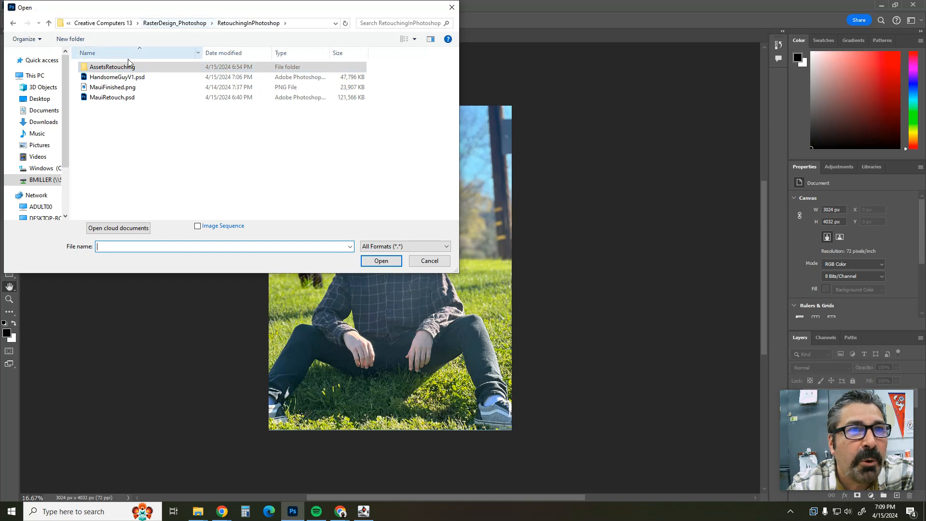
double_click(110, 67)
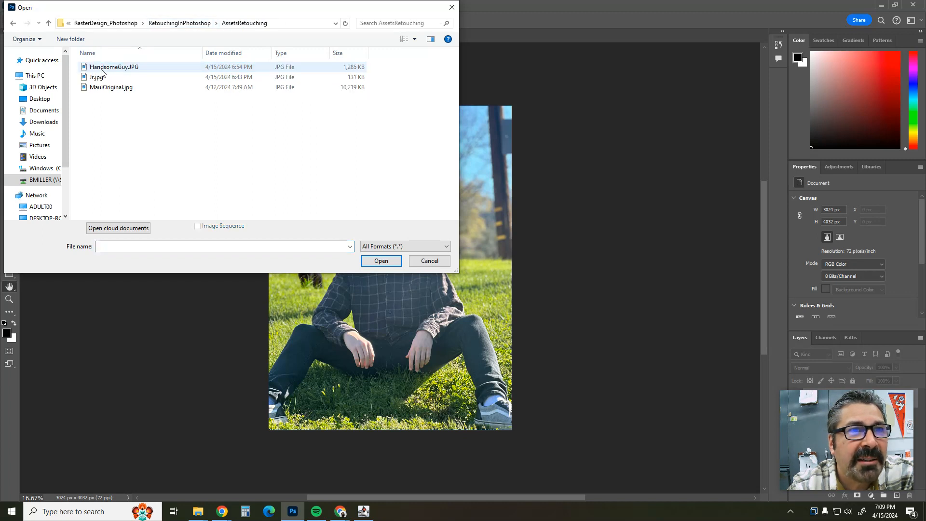
left_click(430, 260)
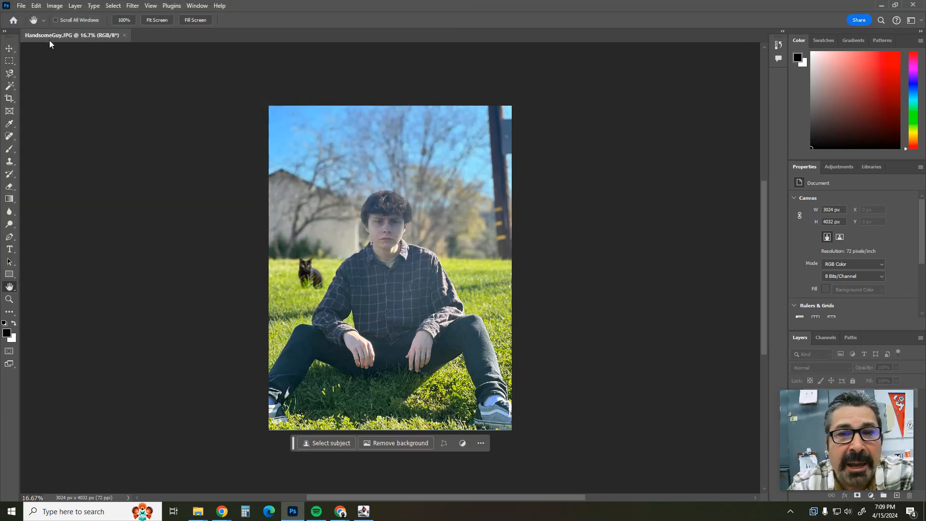
Save the photo in Photoshop PSD format as HandsomeGuyRetouchV2.psd in the RetouchingInPhotoshop folder
left_click(22, 6)
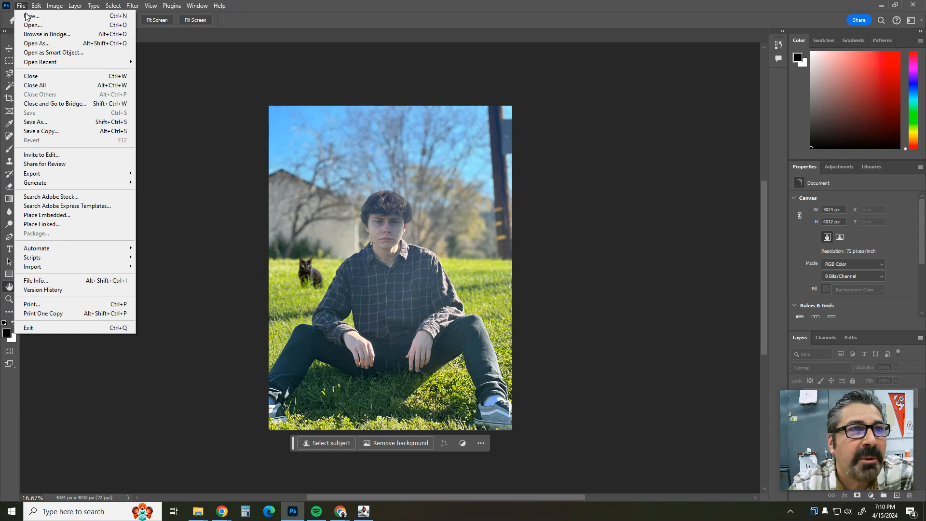
left_click(51, 122)
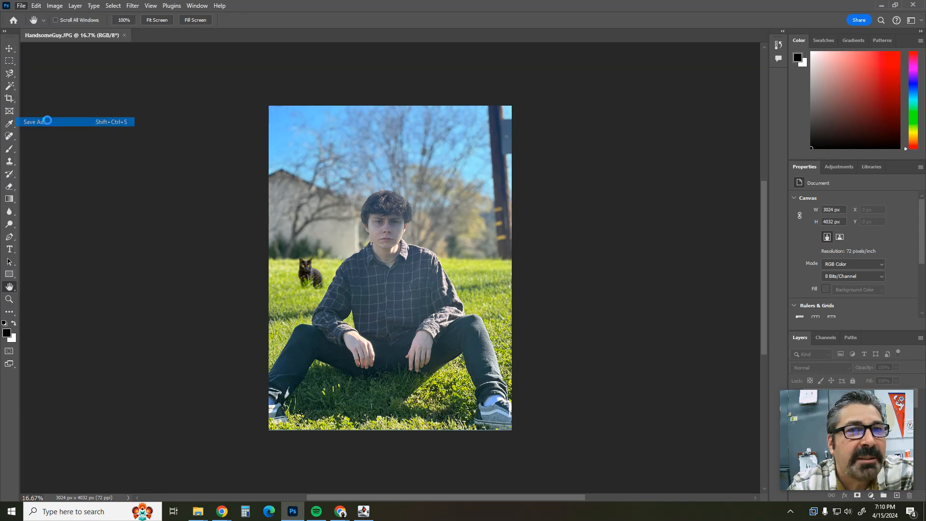
left_click(146, 223)
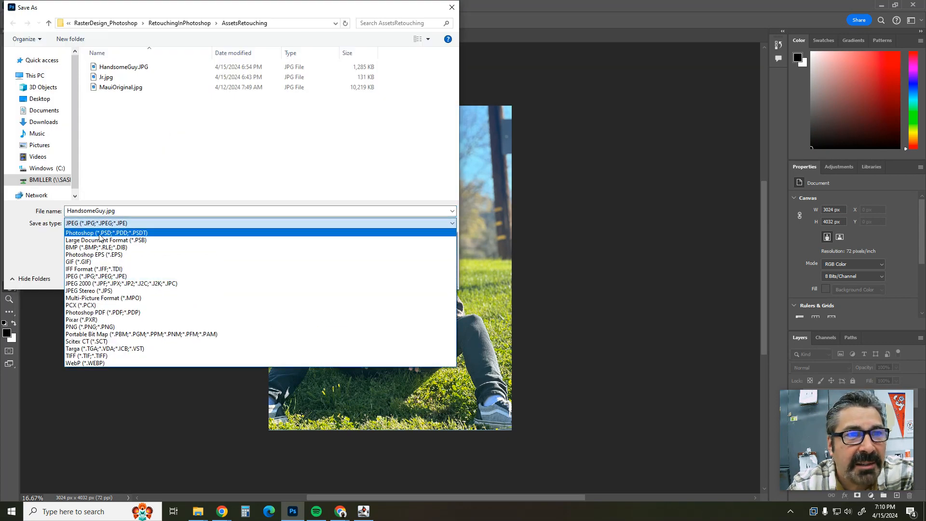
left_click(103, 233)
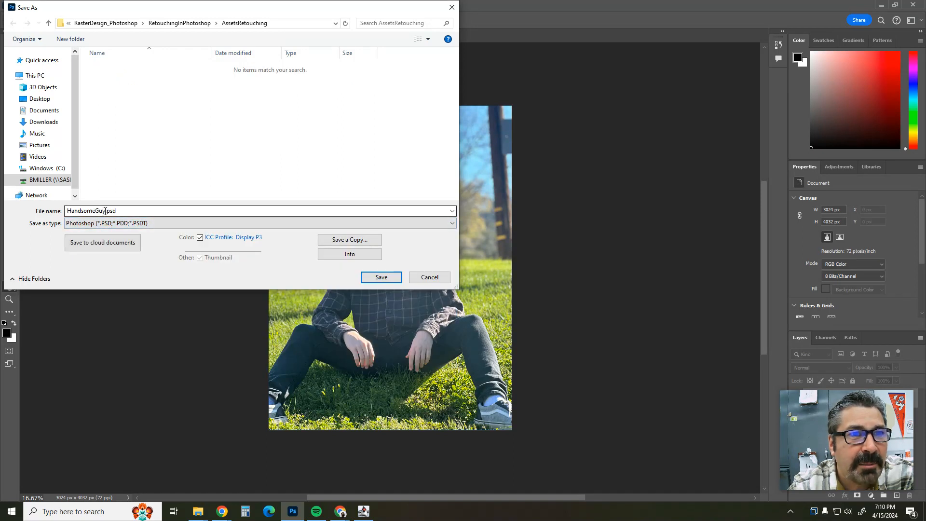
left_click(105, 210)
left_click(106, 211)
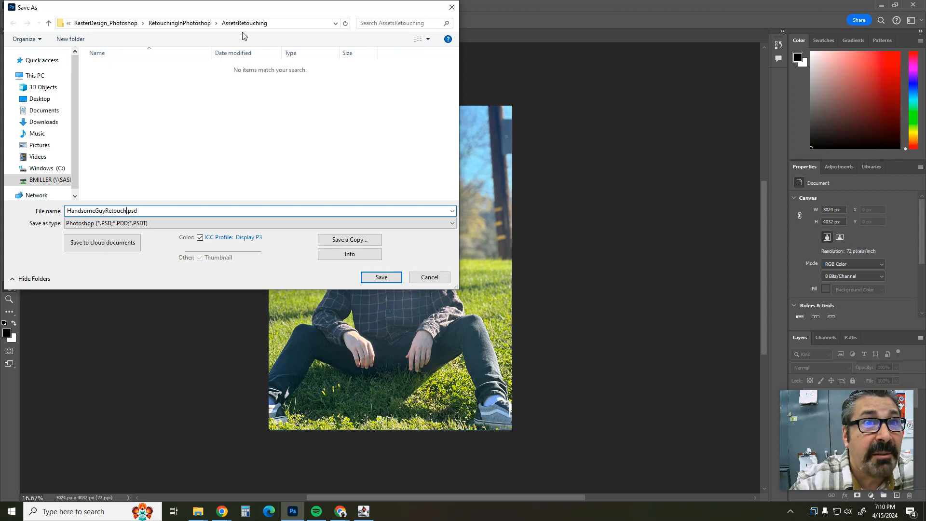
left_click(185, 24)
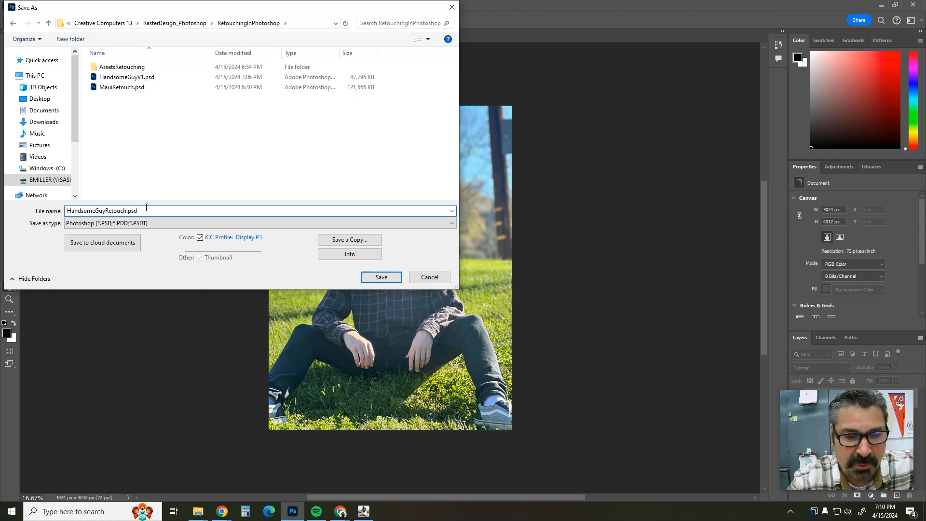
left_click(369, 277)
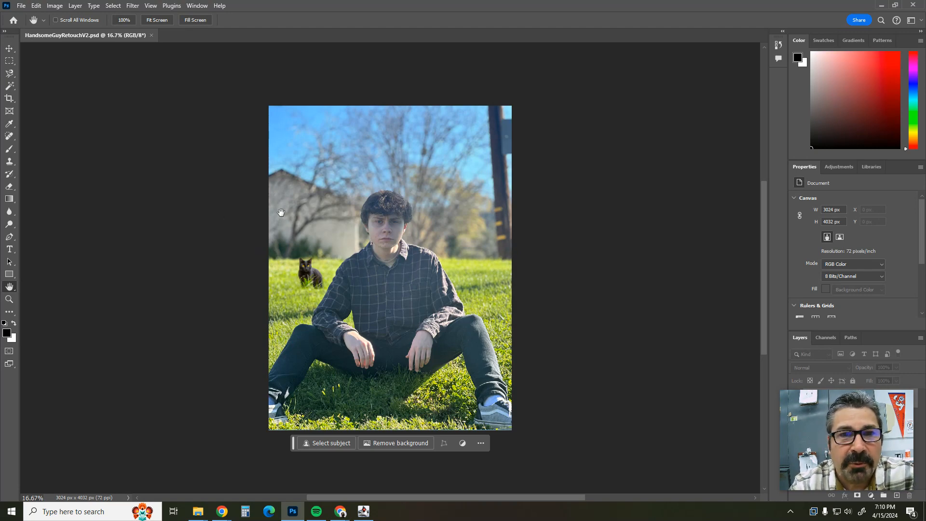
Crop the photo to about 2736 × 2748 px by trimming its top, left side and bottom around the seated man
left_click(10, 100)
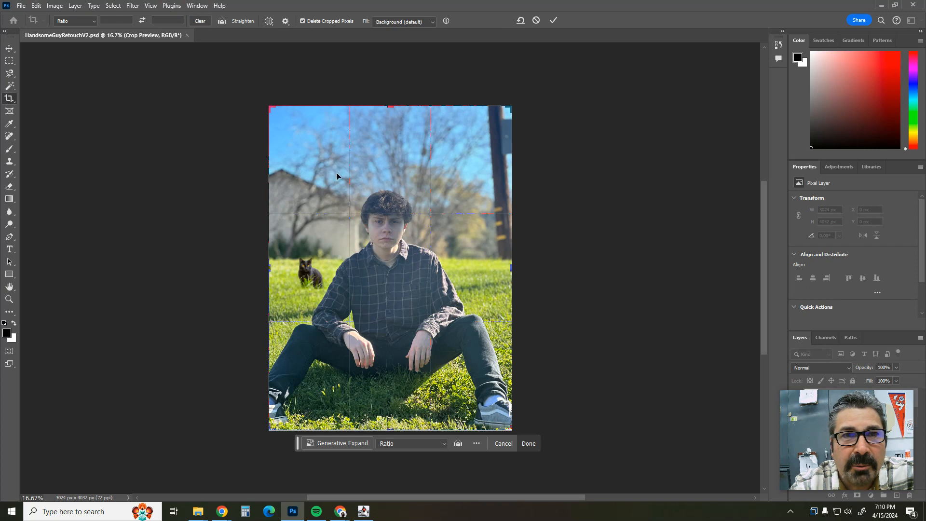
left_click_drag(391, 106, 391, 126)
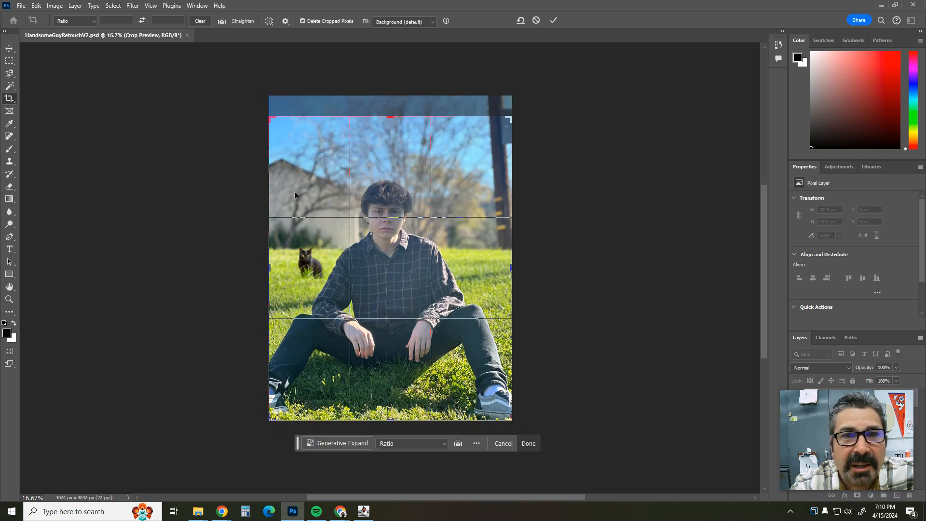
left_click_drag(268, 269, 281, 269)
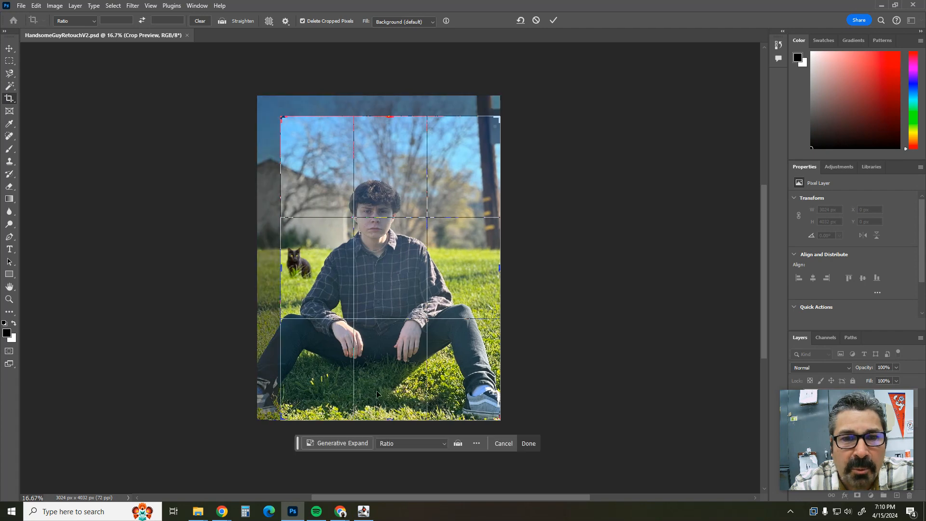
left_click_drag(391, 416, 396, 387)
left_click_drag(391, 150, 390, 159)
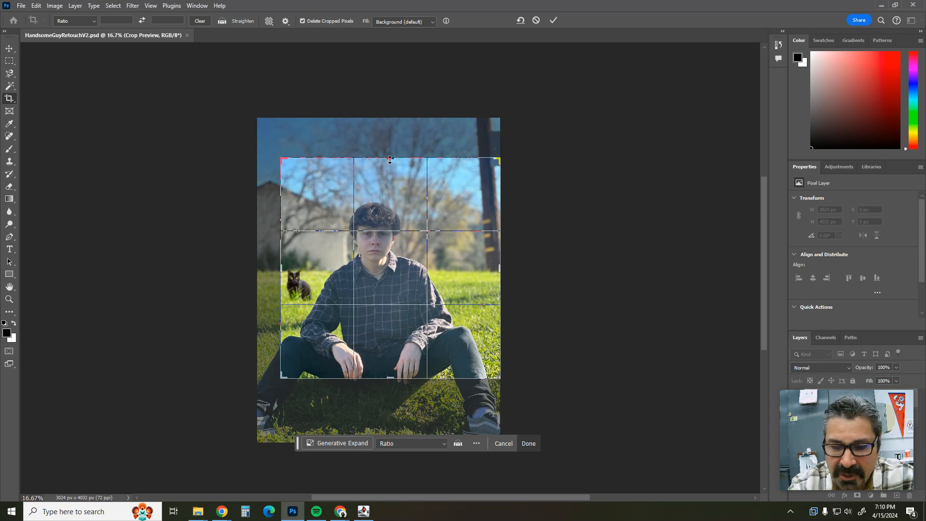
key("Return")
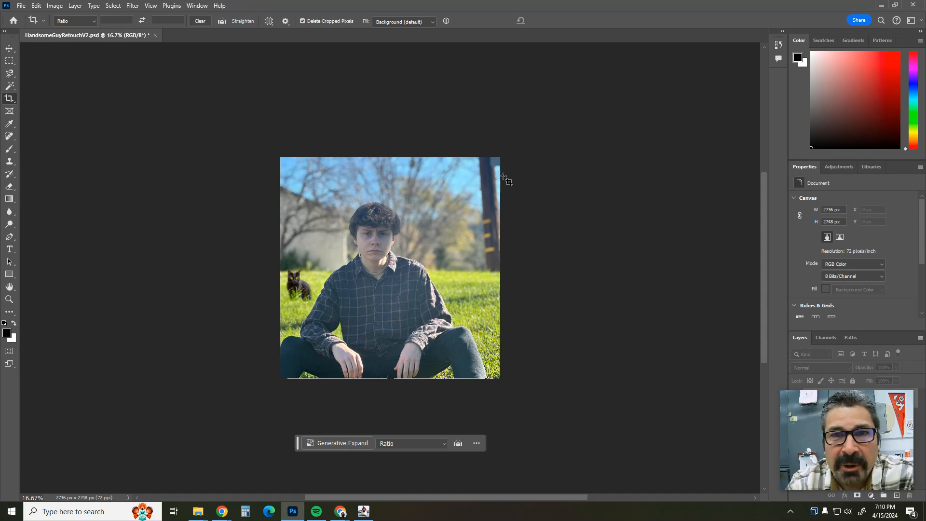
Paint over the wooden utility pole at the photo's right edge with the Remove tool to erase it
left_click(9, 136)
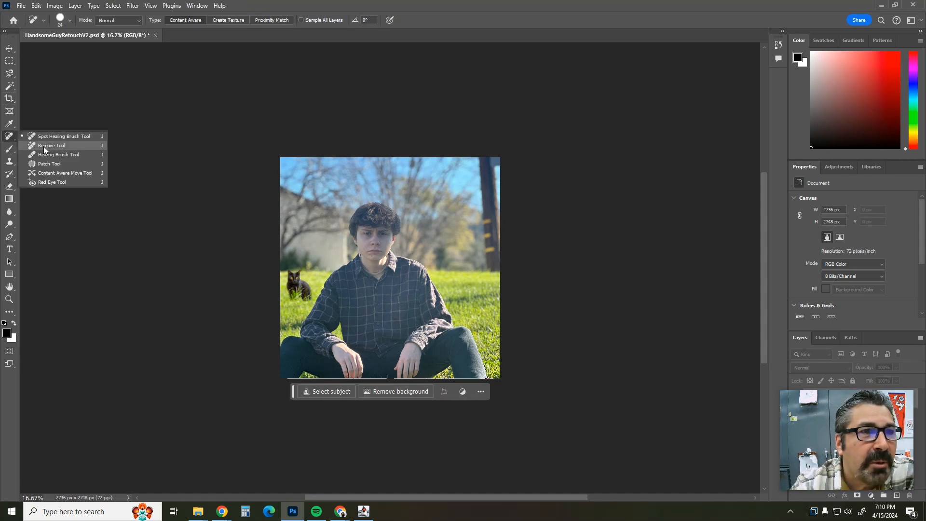
left_click(45, 146)
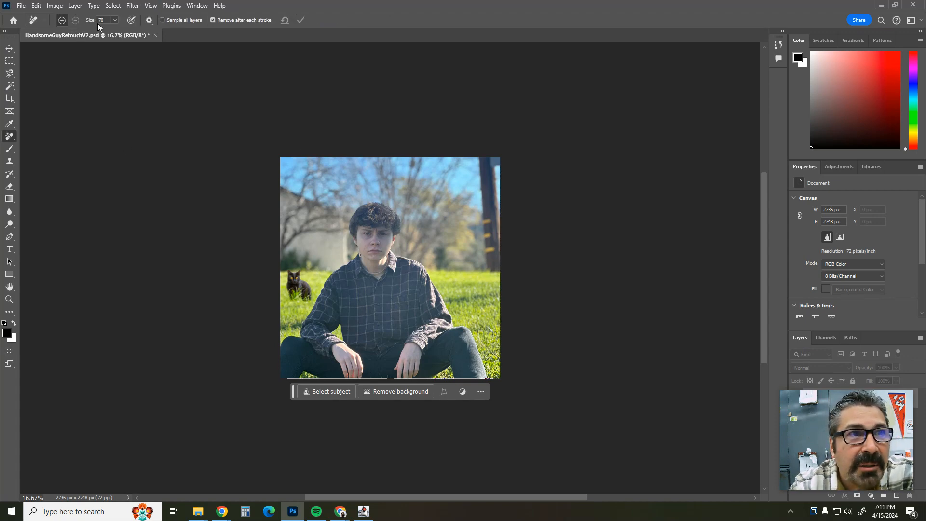
left_click(114, 21)
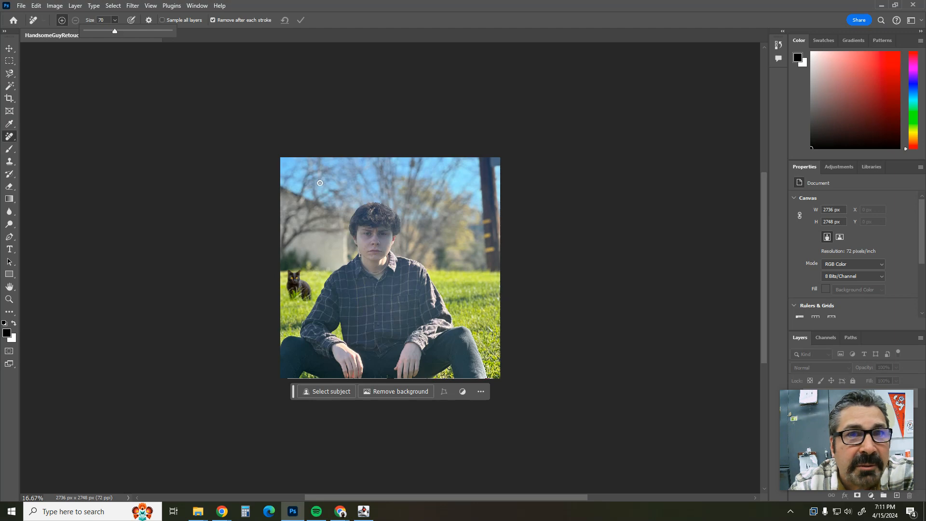
left_click_drag(479, 157, 479, 169)
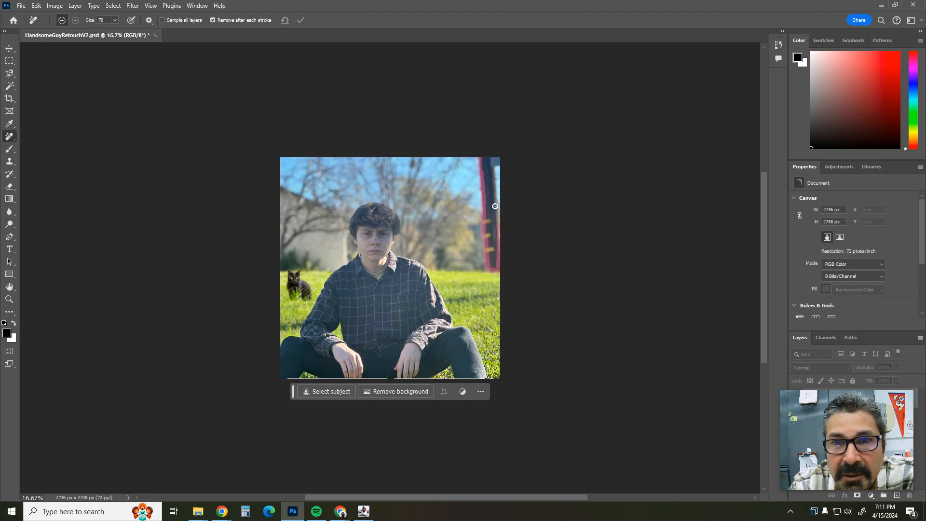
left_click_drag(496, 188, 496, 172)
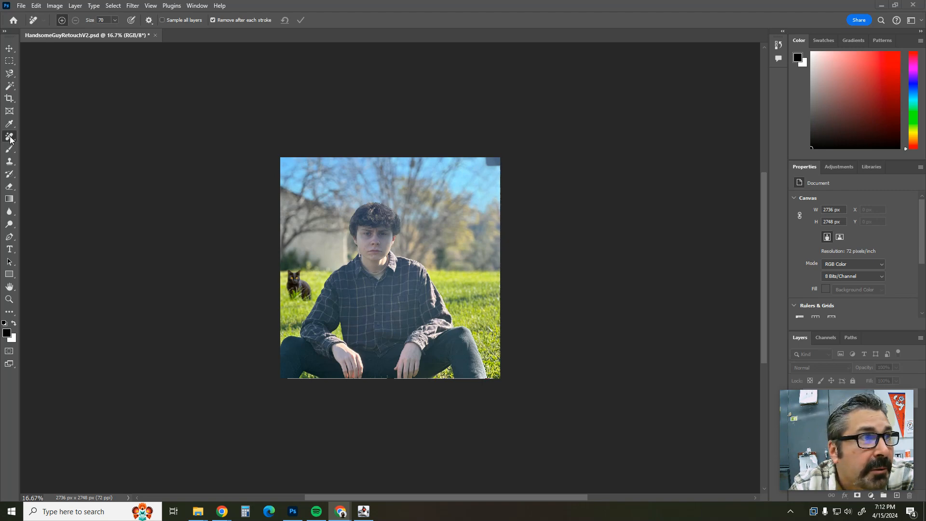
Brush over the leftover sign fragment in the photo's upper-right sky with the Remove tool
left_click(234, 168)
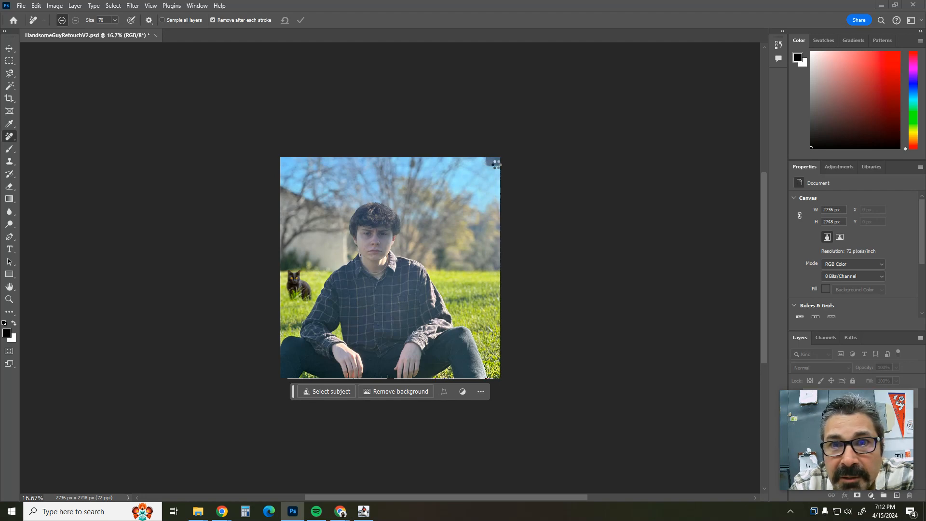
left_click(501, 164)
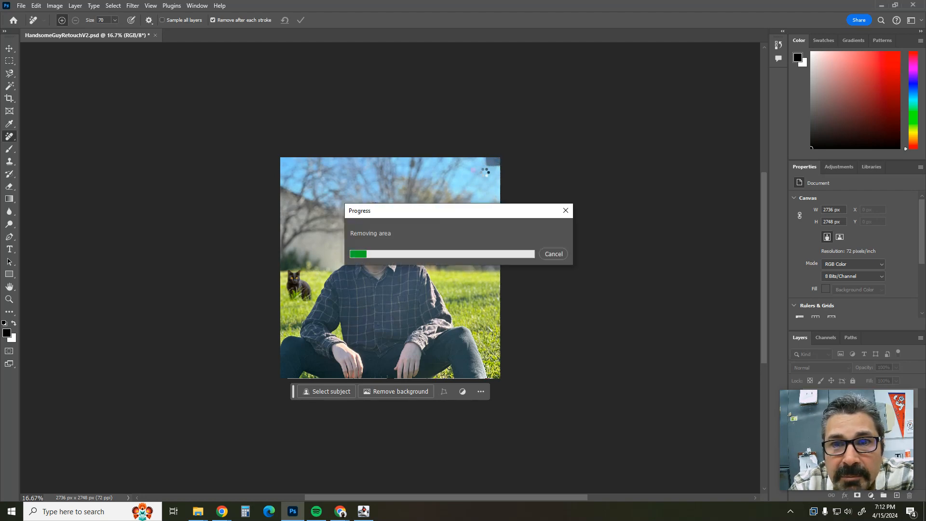
mouse_move(488, 158)
left_mouse_down()
mouse_move(494, 167)
mouse_move(488, 158)
left_mouse_up()
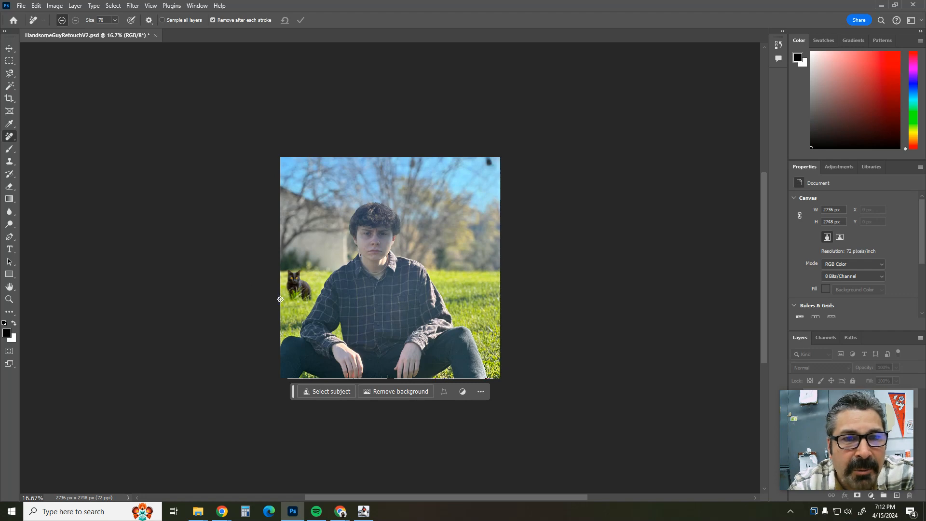
Add a new empty layer above the Background layer
left_click(844, 418)
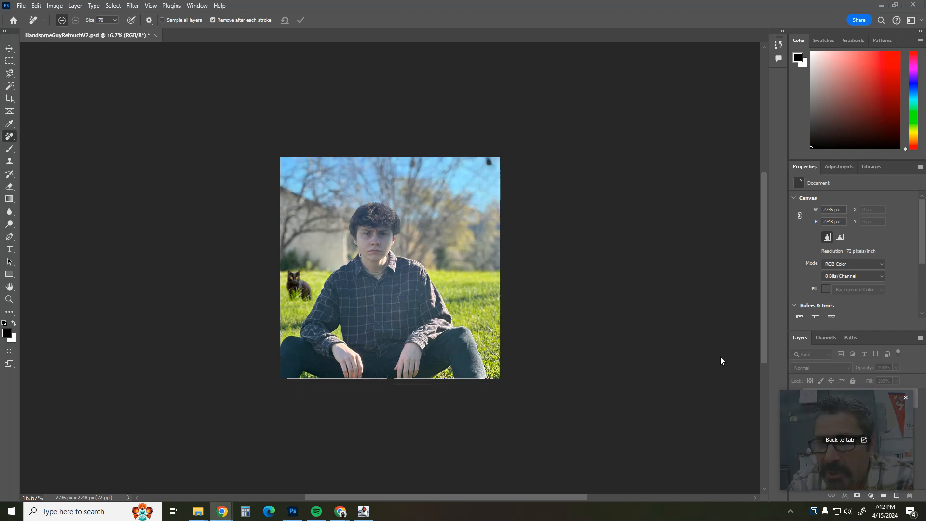
left_click_drag(821, 403, 653, 313)
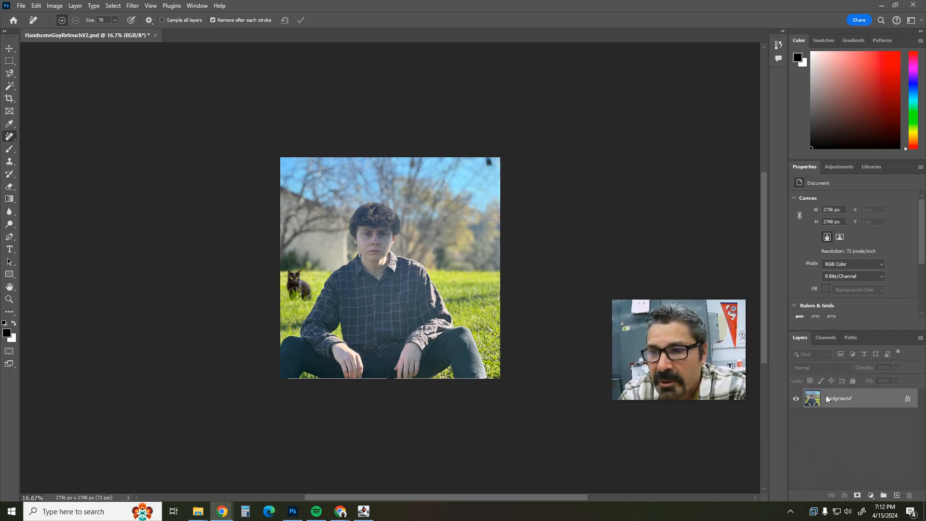
left_click(847, 400)
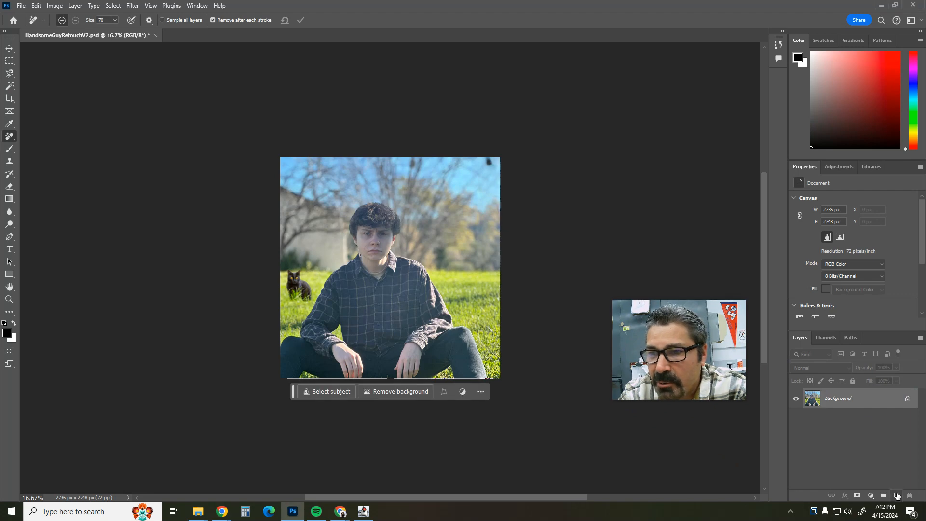
left_click(897, 496)
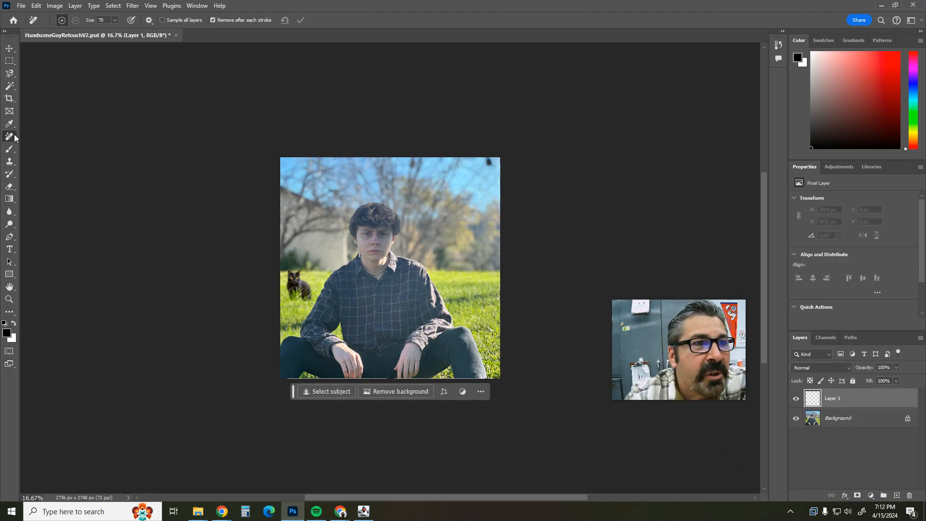
Choose the Clone Stamp tool and set it to sample Current & Below
left_click(9, 162)
right_click(9, 162)
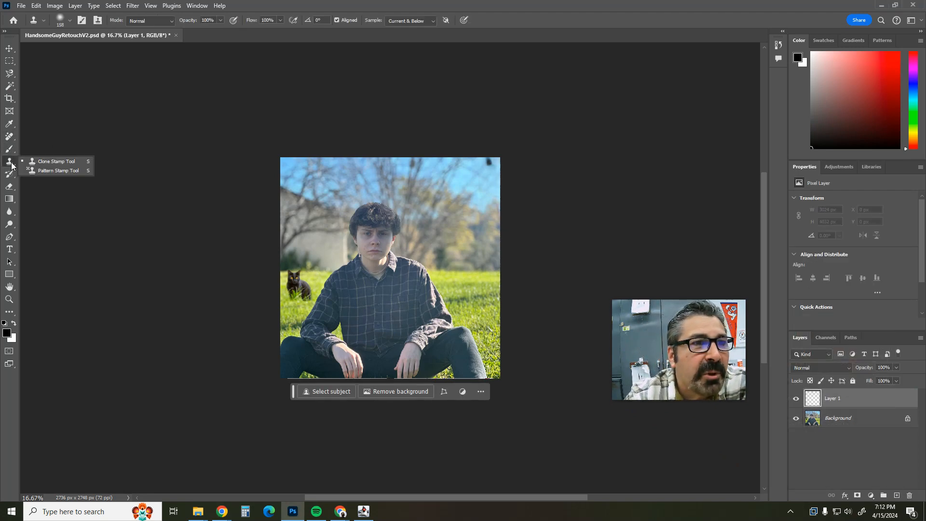
left_click(63, 161)
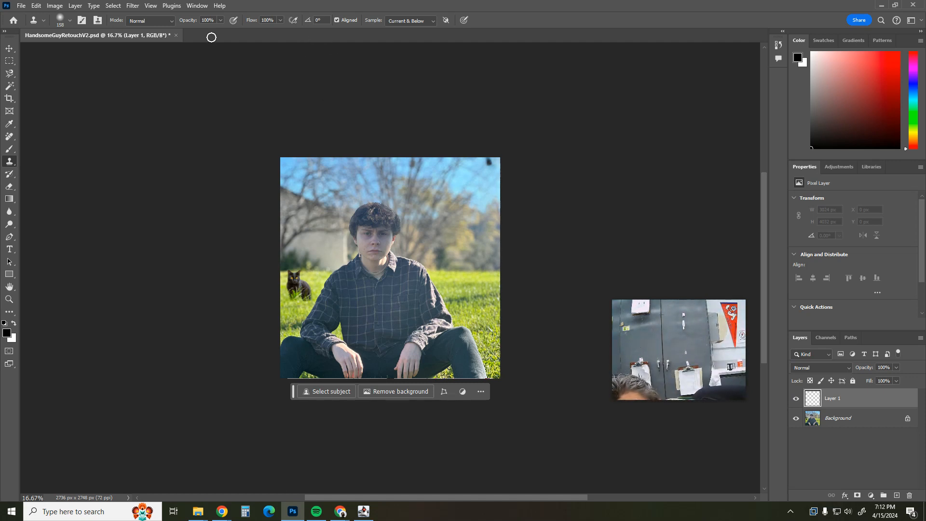
left_click(409, 22)
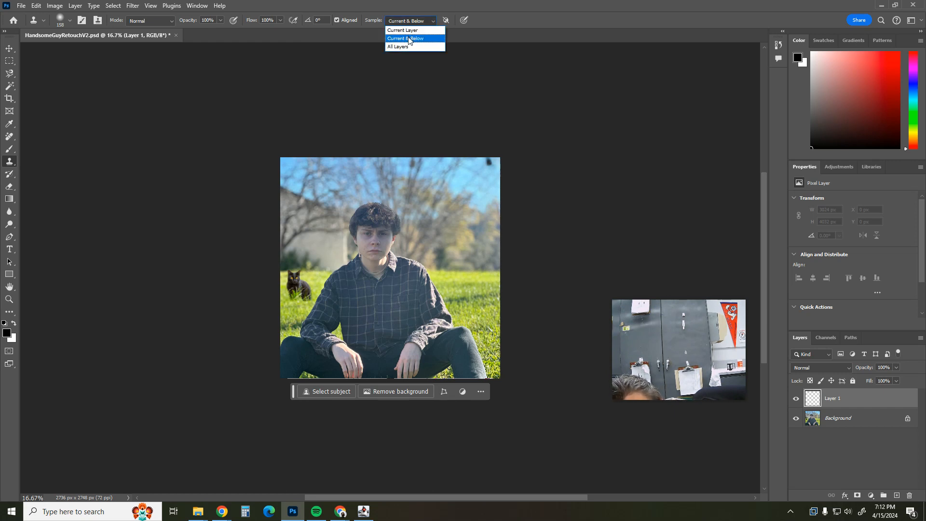
left_click(409, 39)
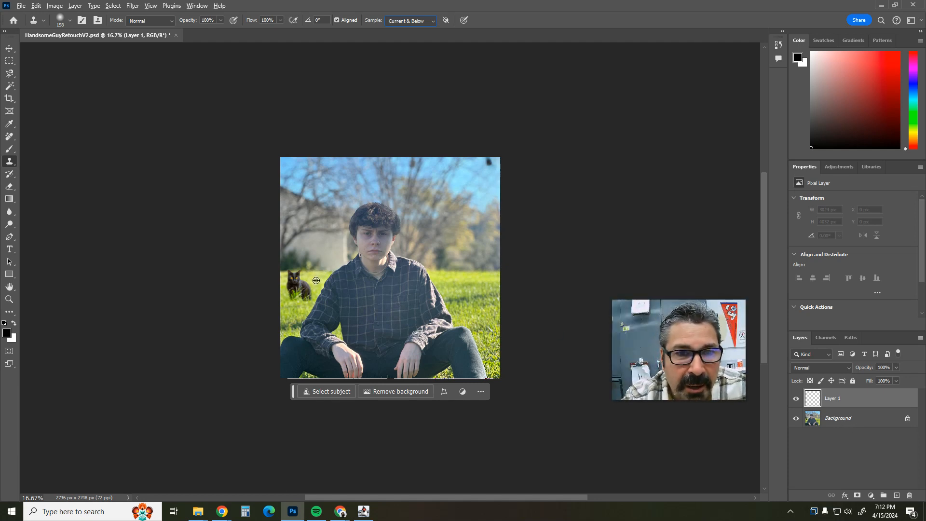
Clone nearby grass over the black cat's head and ears on the new layer with the Clone Stamp tool
key("z")
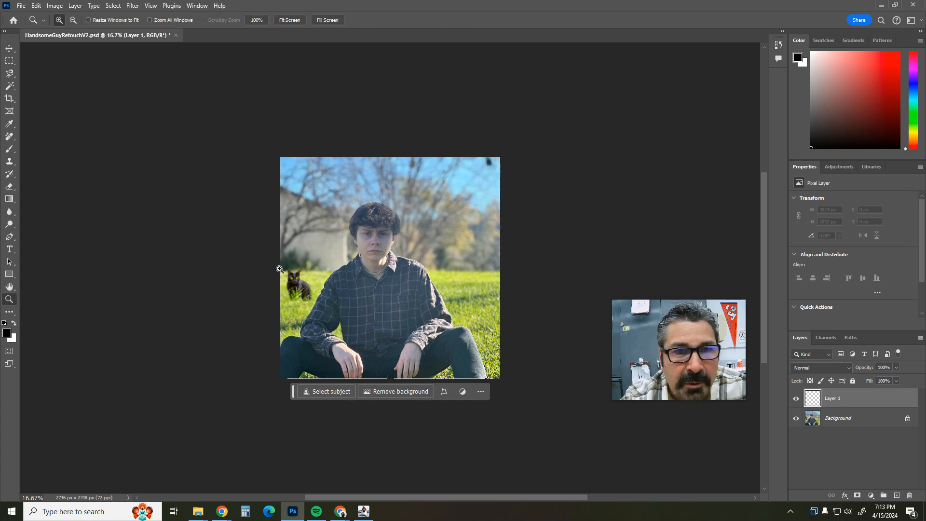
left_click_drag(279, 269, 346, 322)
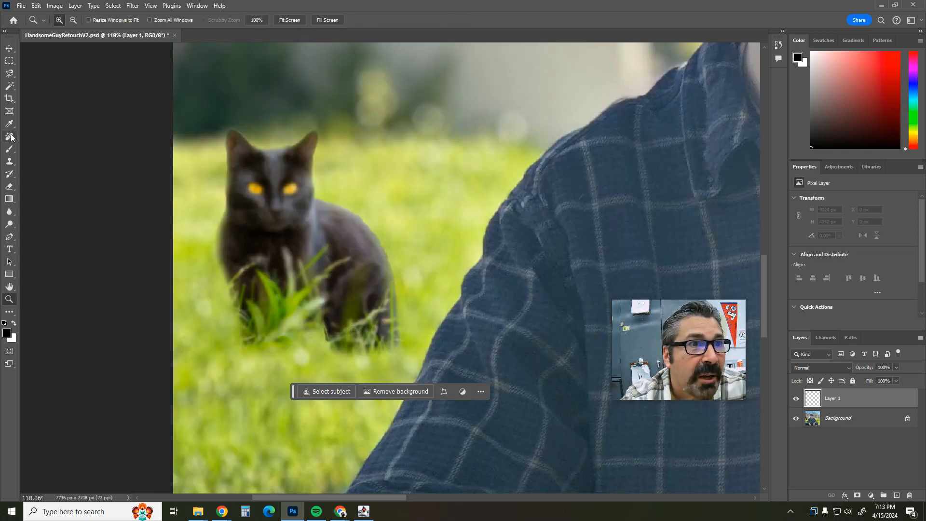
left_click(9, 161)
left_click(48, 161)
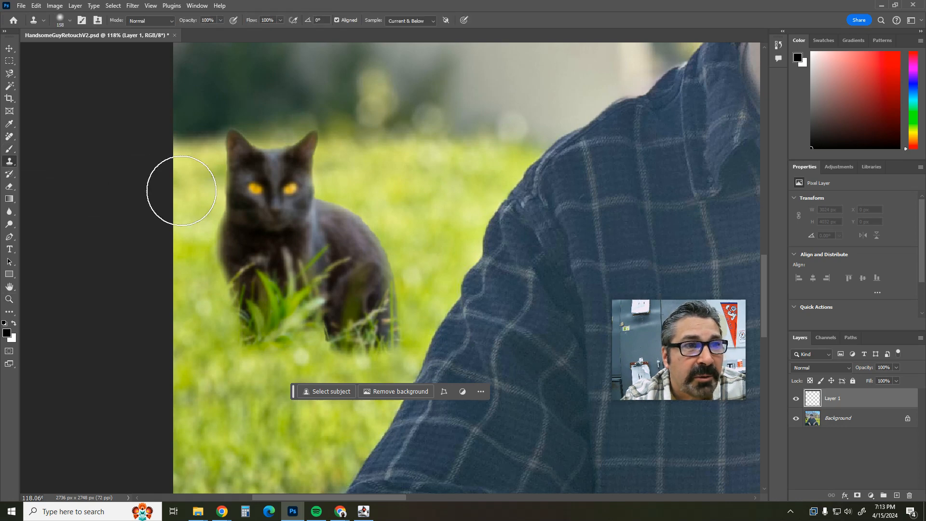
left_click(410, 184, "alt")
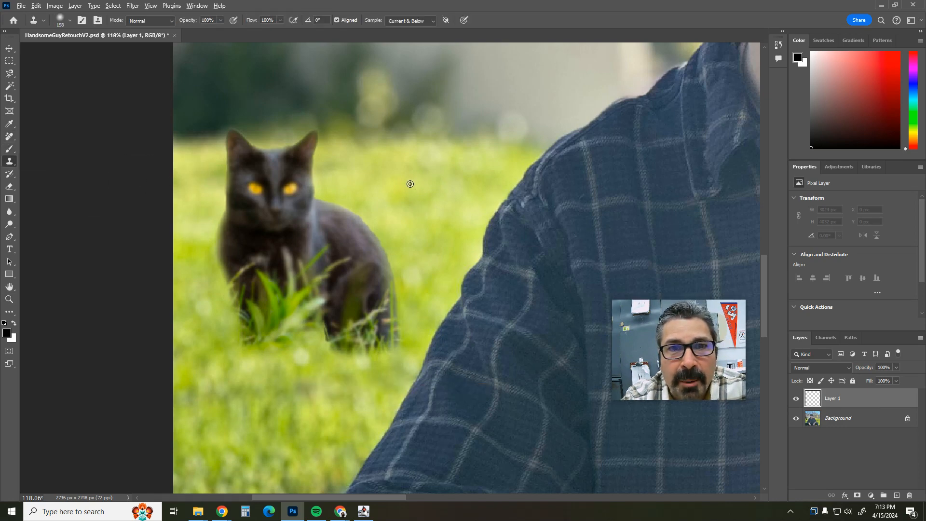
left_click(293, 197)
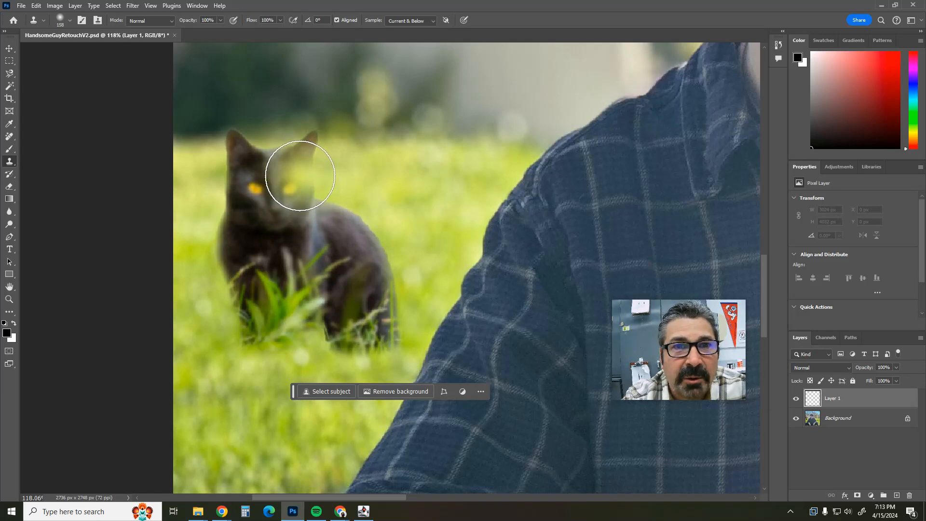
mouse_move(280, 176)
left_mouse_down()
mouse_move(230, 180)
mouse_move(290, 186)
mouse_move(316, 200)
mouse_move(299, 183)
left_mouse_up()
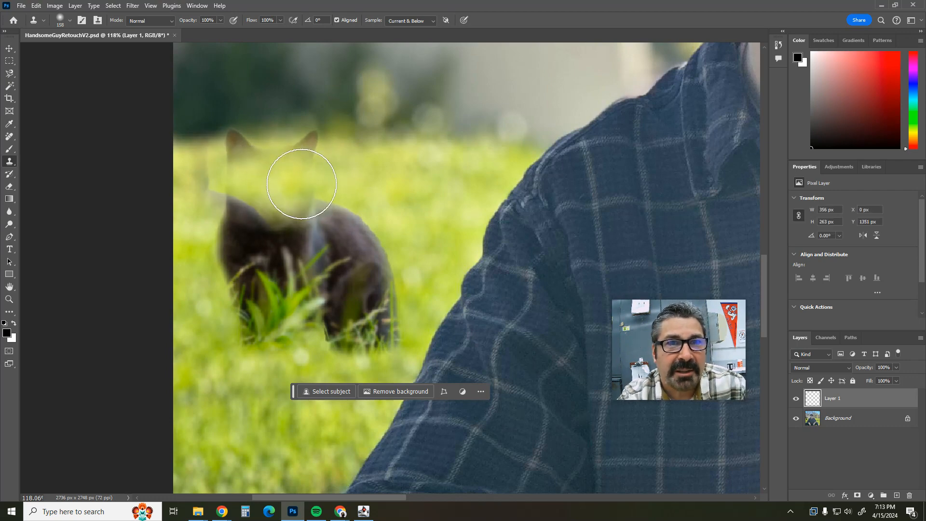
left_click(423, 195, "alt")
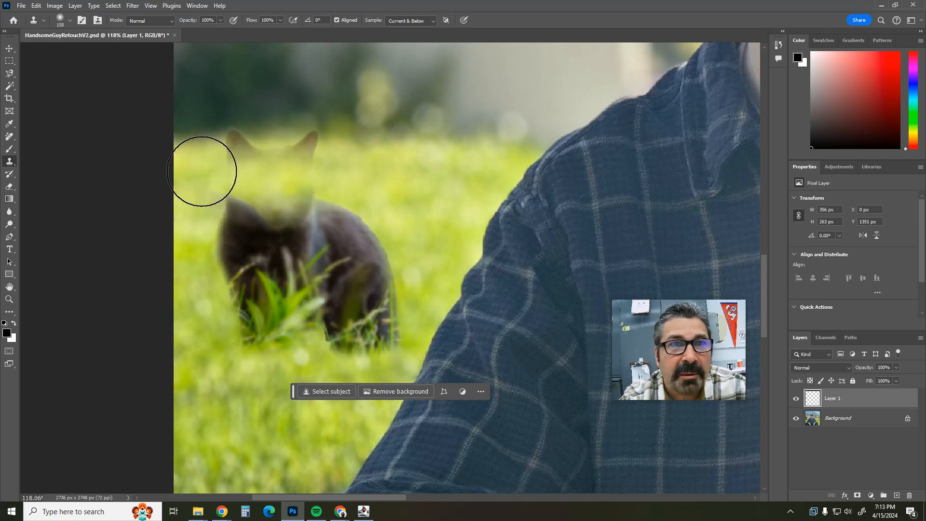
mouse_move(203, 173)
left_mouse_down()
mouse_move(231, 201)
mouse_move(335, 207)
mouse_move(409, 198)
mouse_move(237, 182)
mouse_move(255, 182)
mouse_move(236, 159)
mouse_move(239, 149)
mouse_move(303, 149)
mouse_move(340, 178)
left_mouse_up()
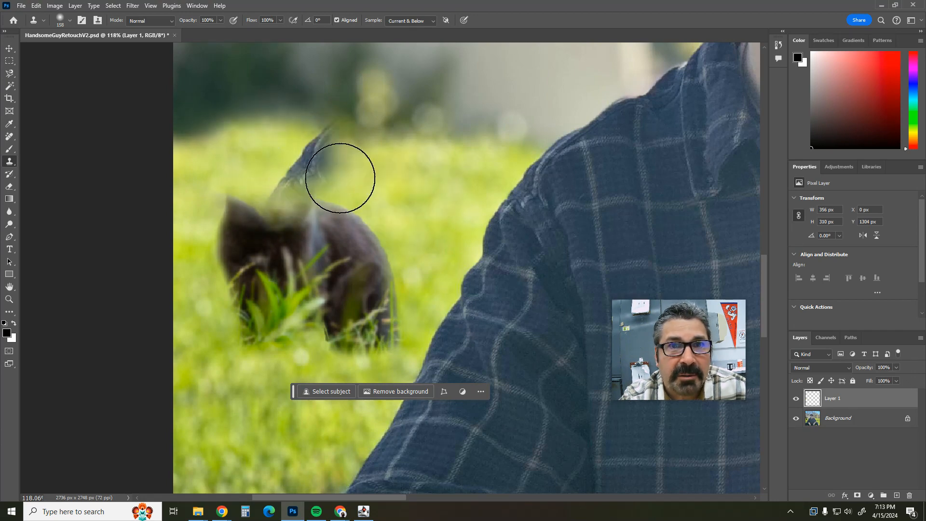
Clone grass from between the cat and the sleeve over the cat's back and hindquarters
left_click(421, 196)
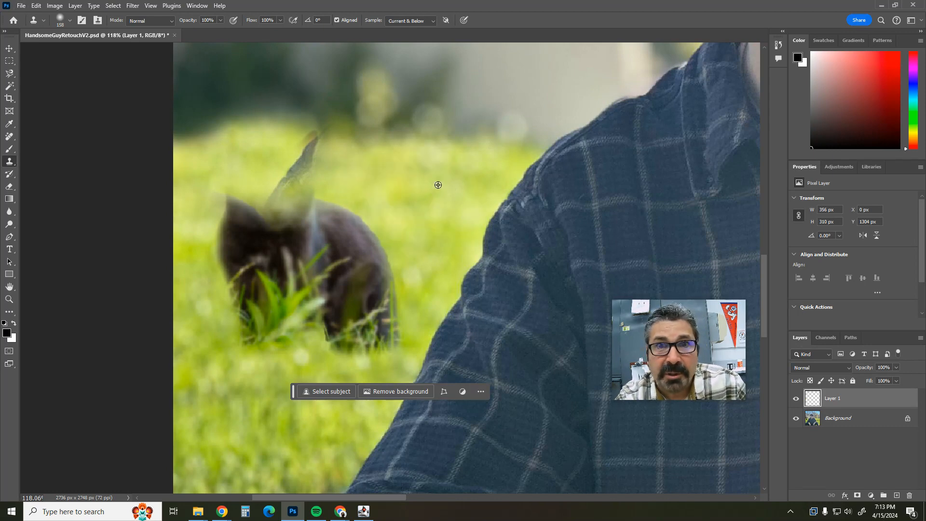
left_click(438, 185, "alt")
left_click(353, 227)
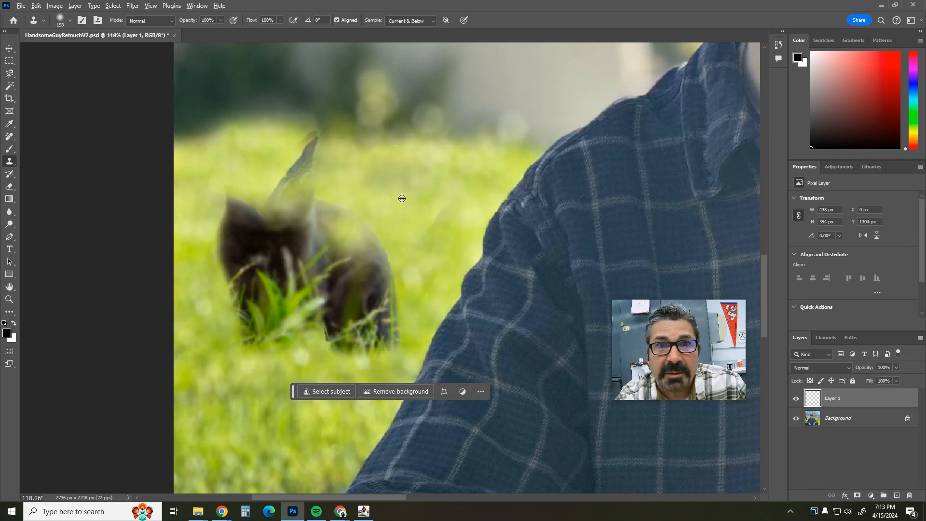
left_click(437, 184, "alt")
left_click(385, 255)
left_click(383, 263)
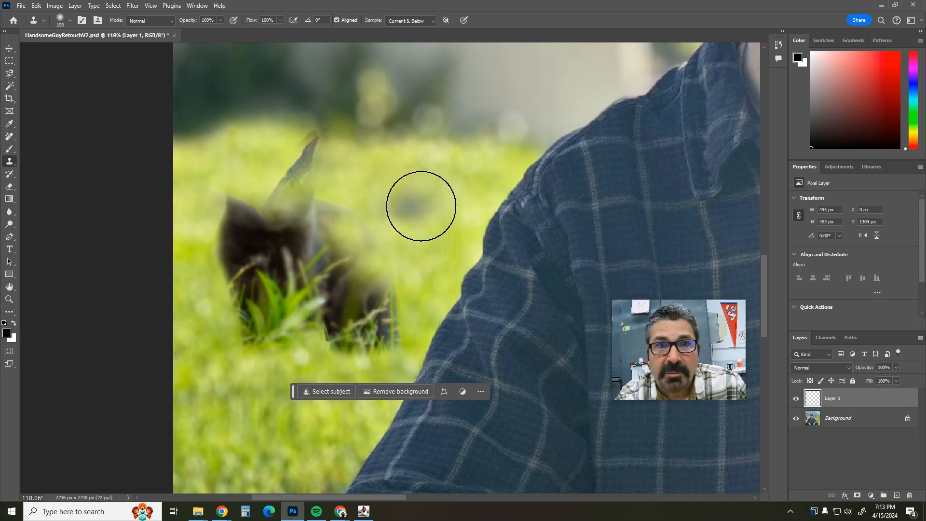
left_click(421, 206)
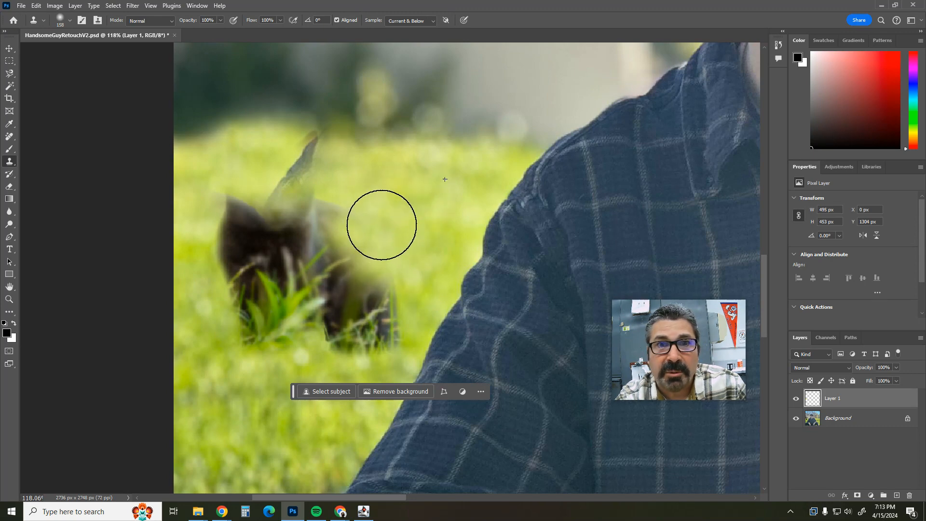
Cover the stray shirt fragment above the cat's body with freshly sampled grass
left_click(443, 180, "alt")
left_click_drag(299, 164, 318, 144)
left_click(429, 183, "alt")
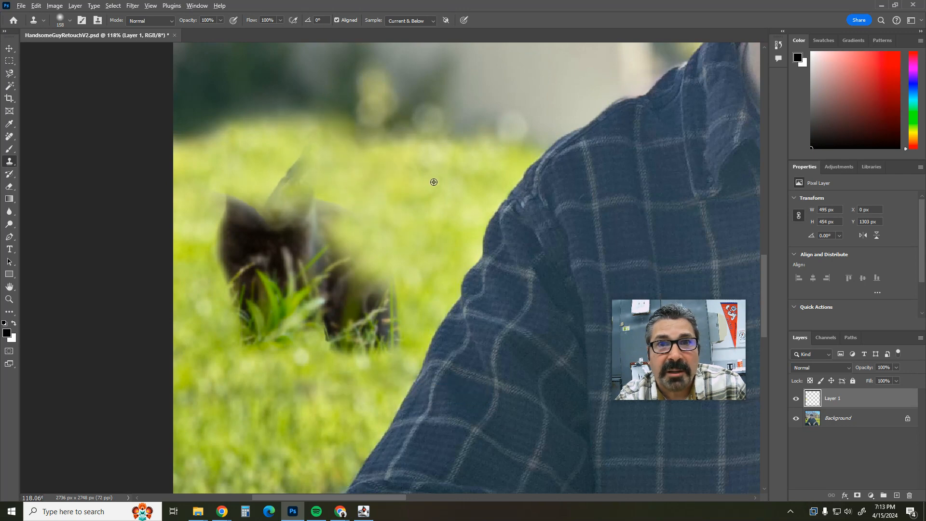
left_click(287, 181)
mouse_move(287, 181)
left_mouse_down()
mouse_move(257, 195)
mouse_move(309, 205)
left_mouse_up()
key("ctrl+z")
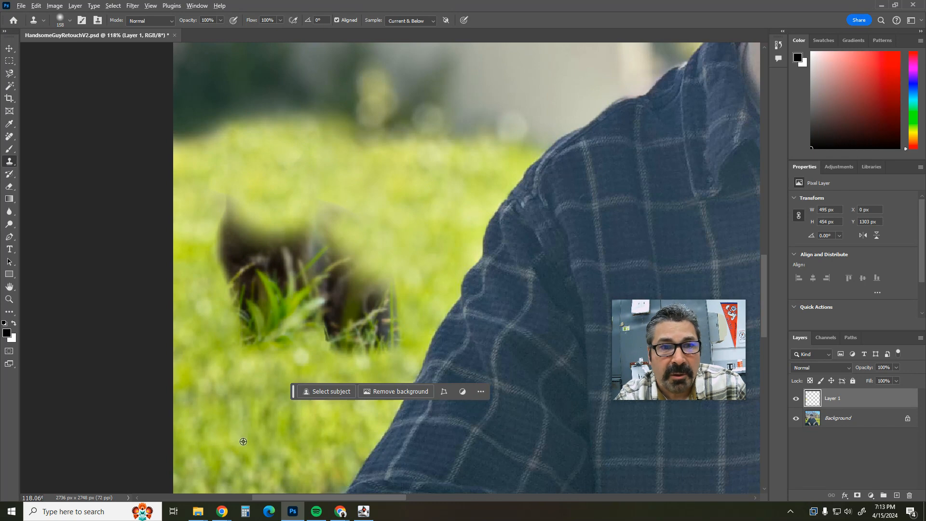
left_click(246, 405, "alt")
mouse_move(248, 338)
left_mouse_down()
mouse_move(273, 326)
mouse_move(375, 326)
left_mouse_up()
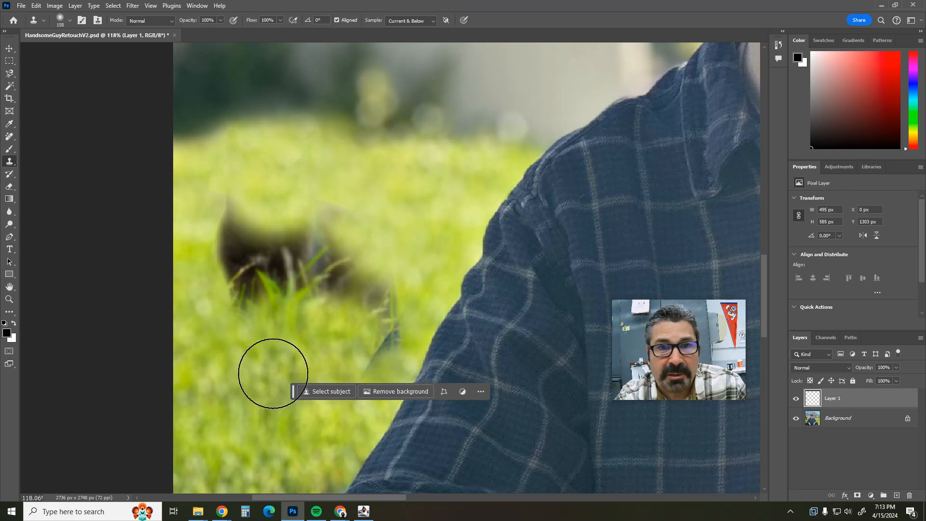
key("ctrl+z")
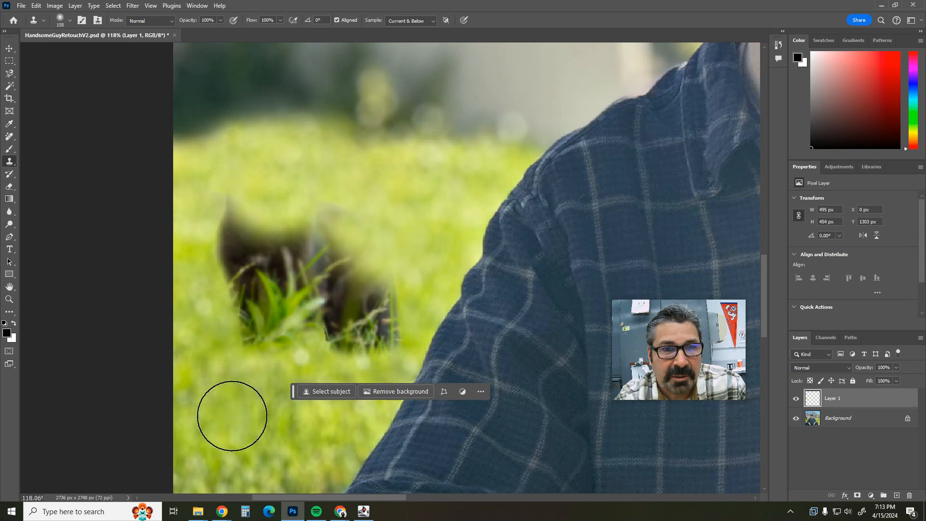
Clone grass from the lower lawn over the rest of the cat's body and legs, blending away the remaining dark spots
left_click(243, 462, "alt")
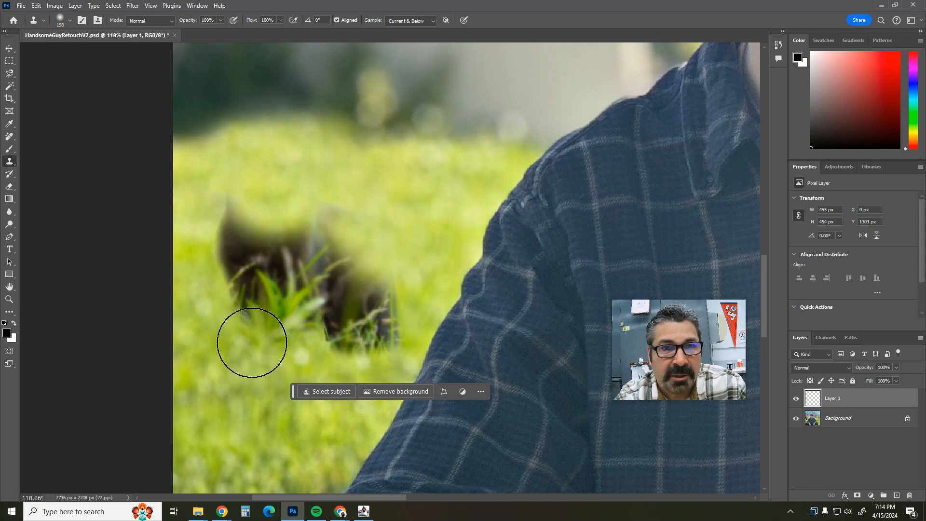
left_click_drag(252, 341, 227, 218)
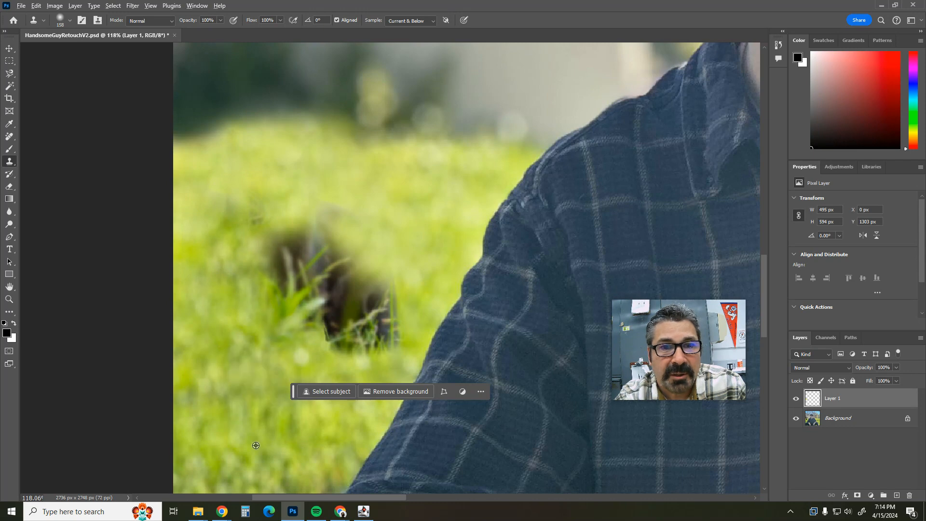
mouse_move(352, 331)
left_mouse_down()
mouse_move(384, 328)
mouse_move(372, 259)
mouse_move(362, 252)
left_mouse_up()
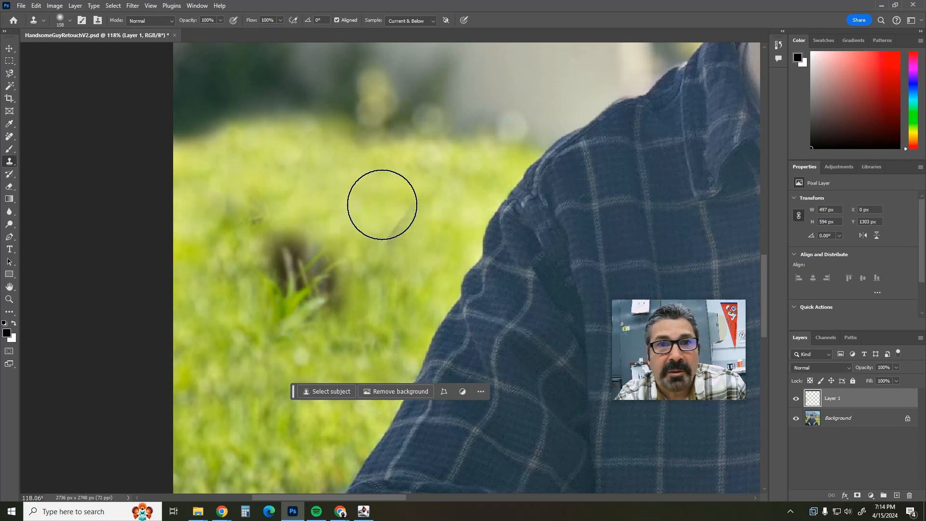
mouse_move(313, 251)
left_mouse_down()
mouse_move(296, 272)
mouse_move(325, 259)
left_mouse_up()
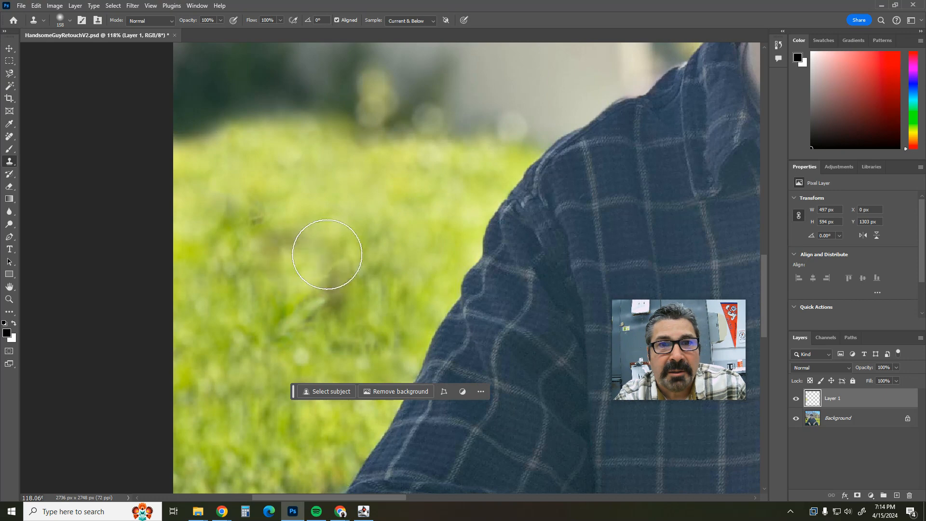
mouse_move(425, 205)
left_mouse_down()
mouse_move(341, 286)
mouse_move(327, 283)
mouse_move(310, 250)
mouse_move(294, 246)
mouse_move(321, 254)
mouse_move(432, 207)
left_mouse_up()
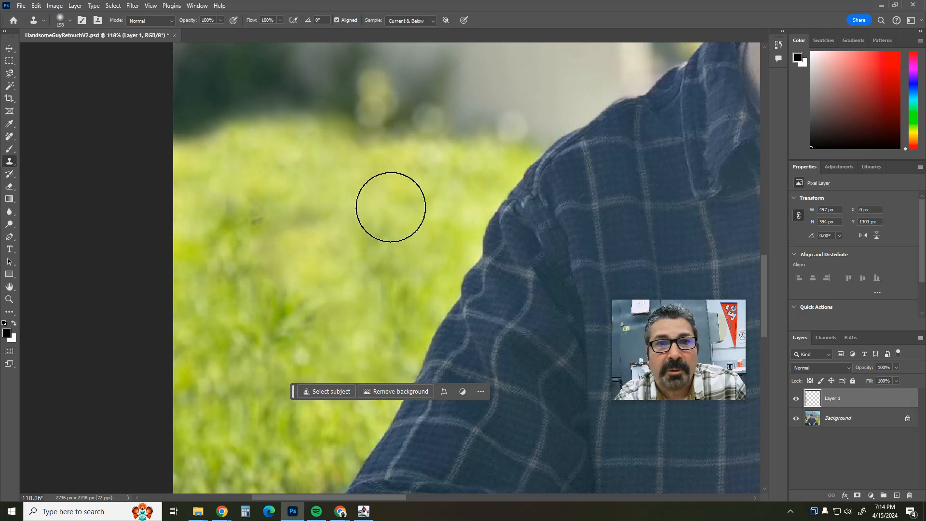
left_click_drag(345, 204, 409, 195)
key("ctrl+z")
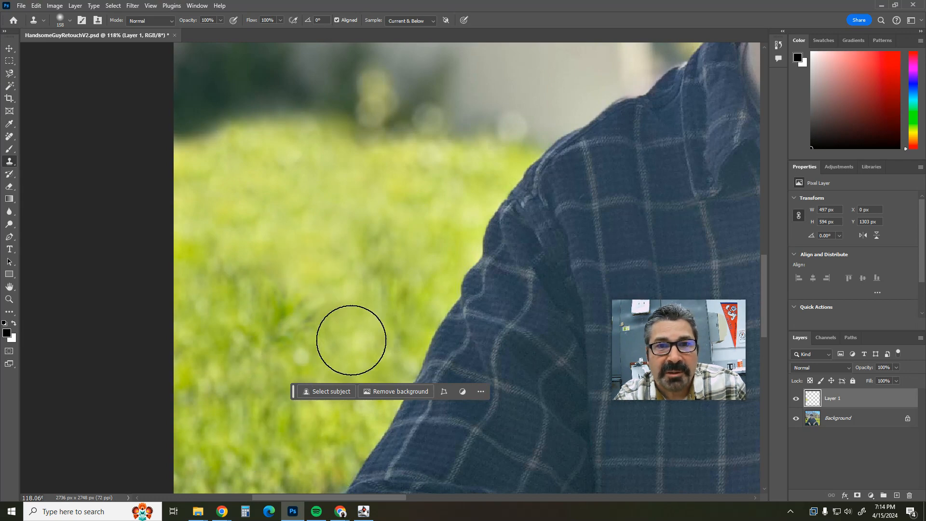
left_click(448, 192, "alt")
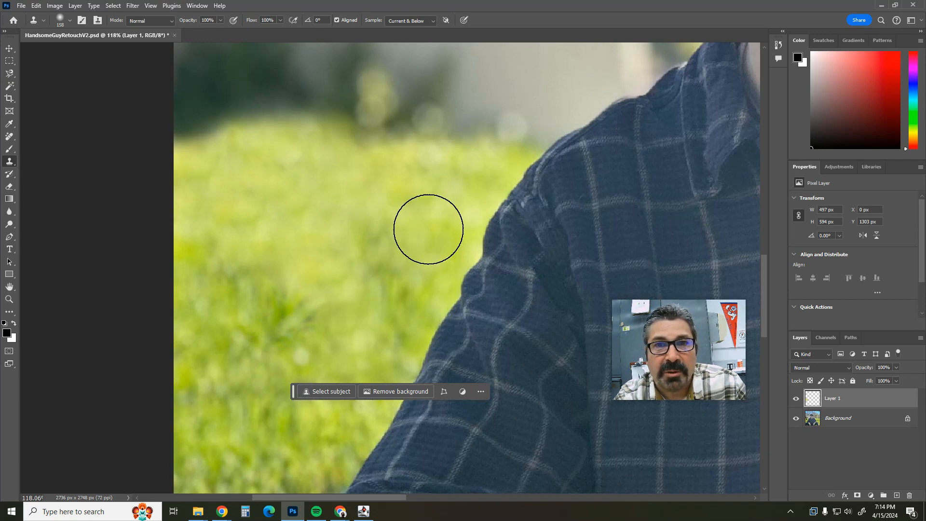
mouse_move(387, 332)
left_mouse_down()
mouse_move(363, 270)
mouse_move(410, 288)
left_mouse_up()
key("ctrl+z")
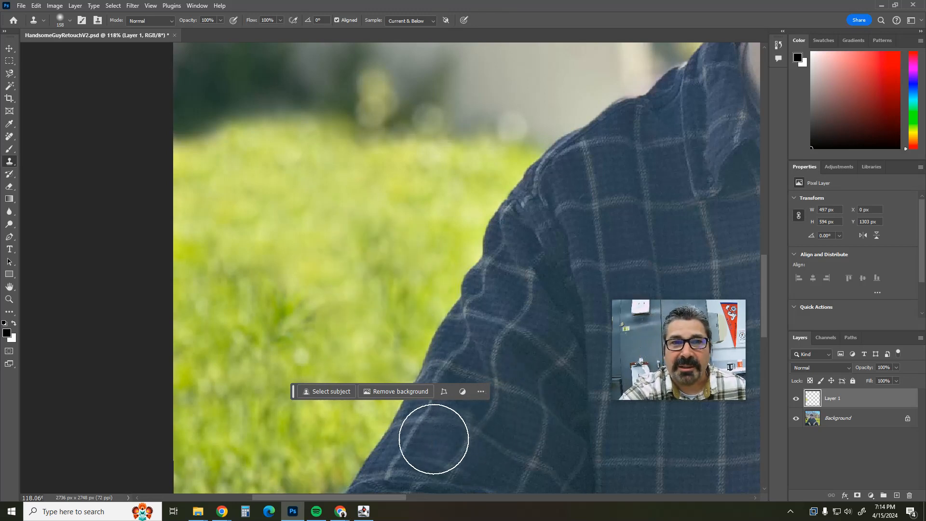
Choose the Spot Healing Brush for close-up work on the face and set its size to 29 px
double_click(11, 288)
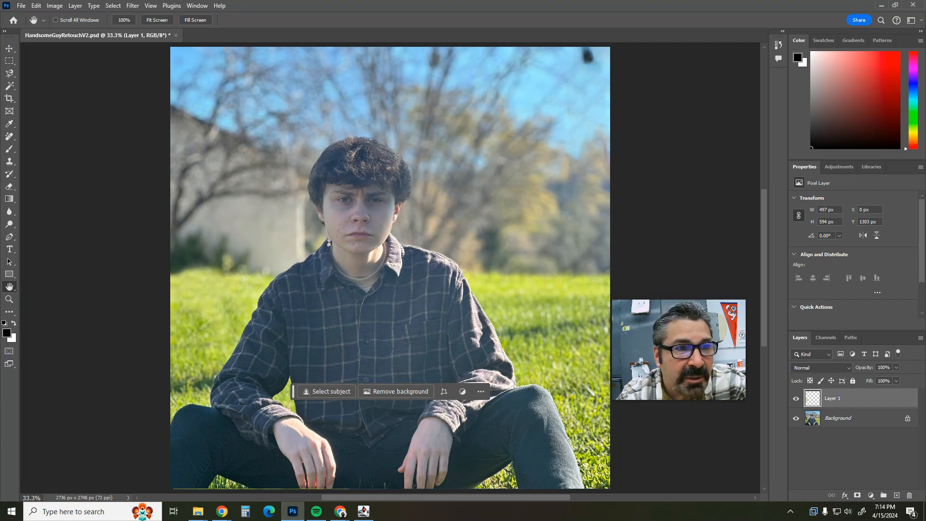
left_click(8, 299)
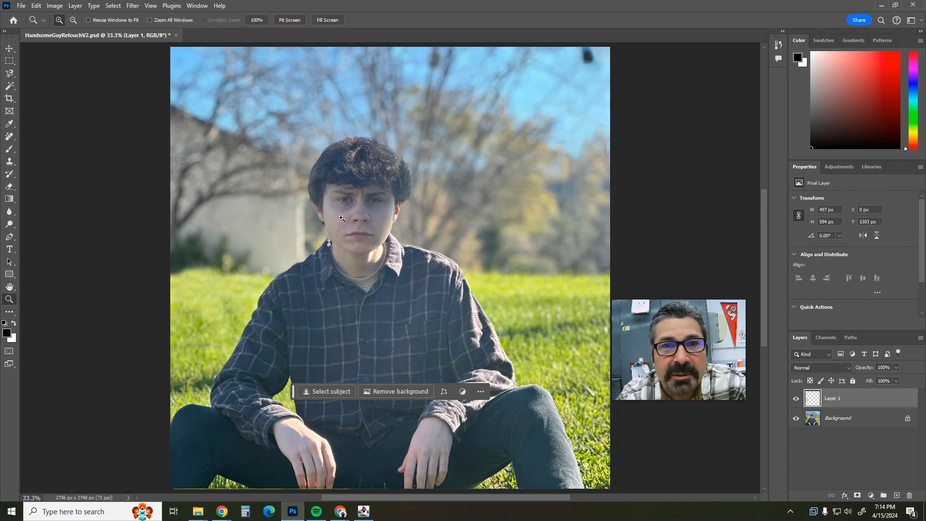
left_click_drag(285, 186, 449, 249)
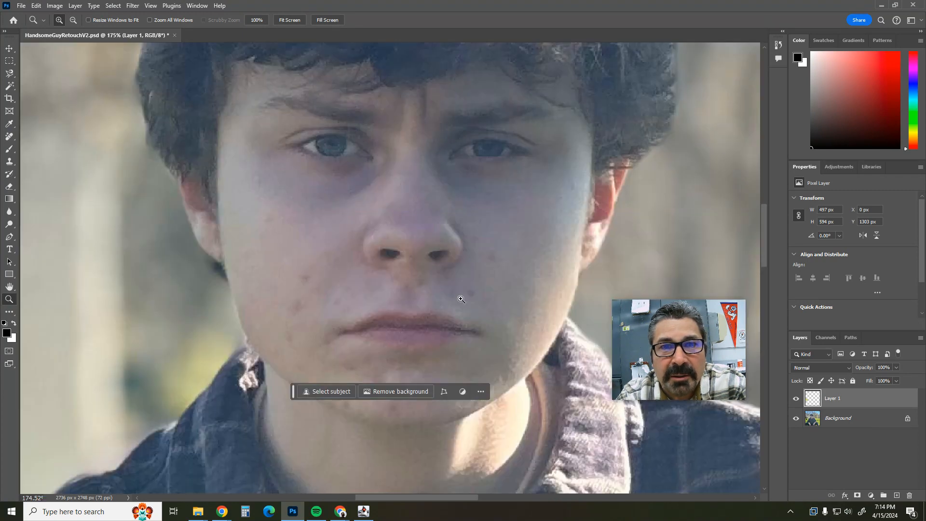
left_click(12, 139)
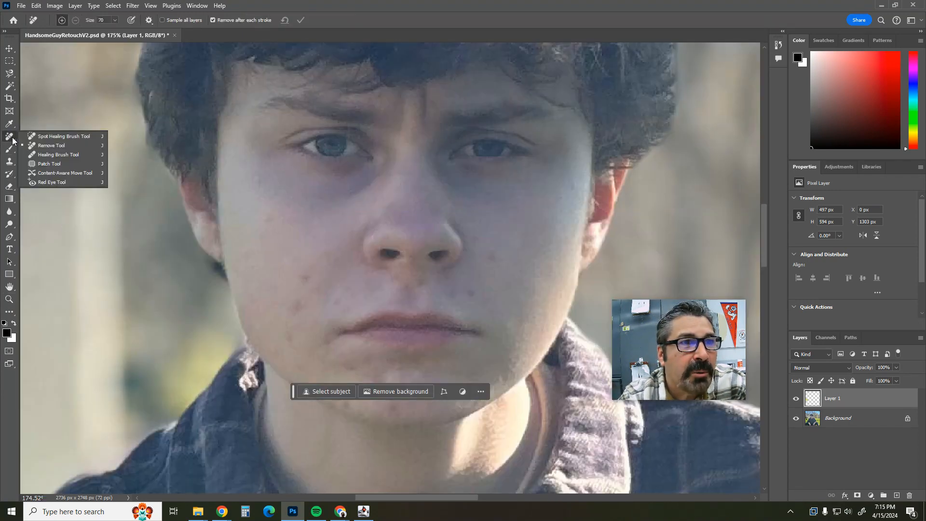
left_click(62, 137)
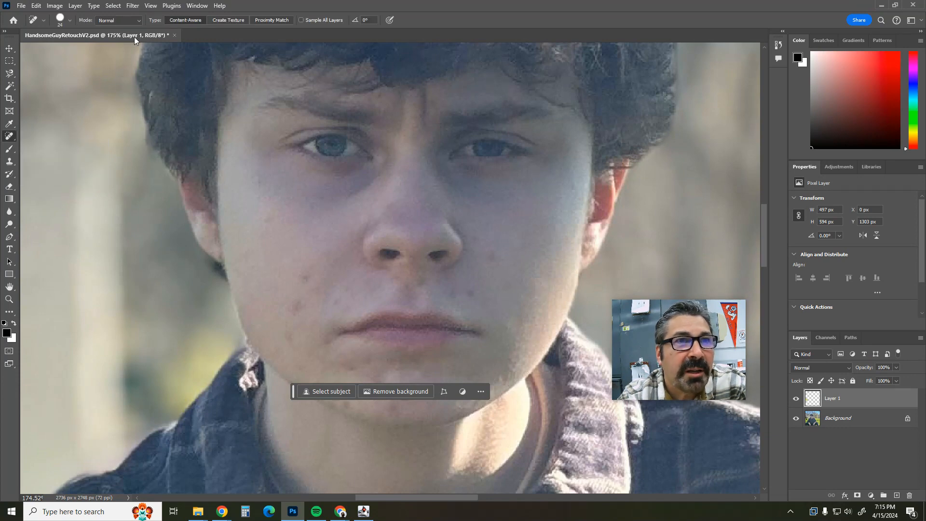
left_click(70, 21)
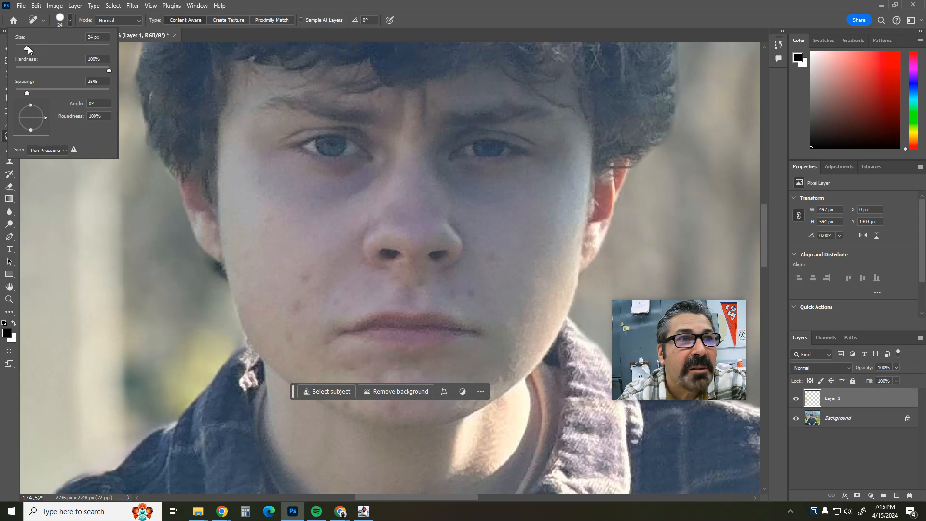
left_click_drag(28, 45, 29, 45)
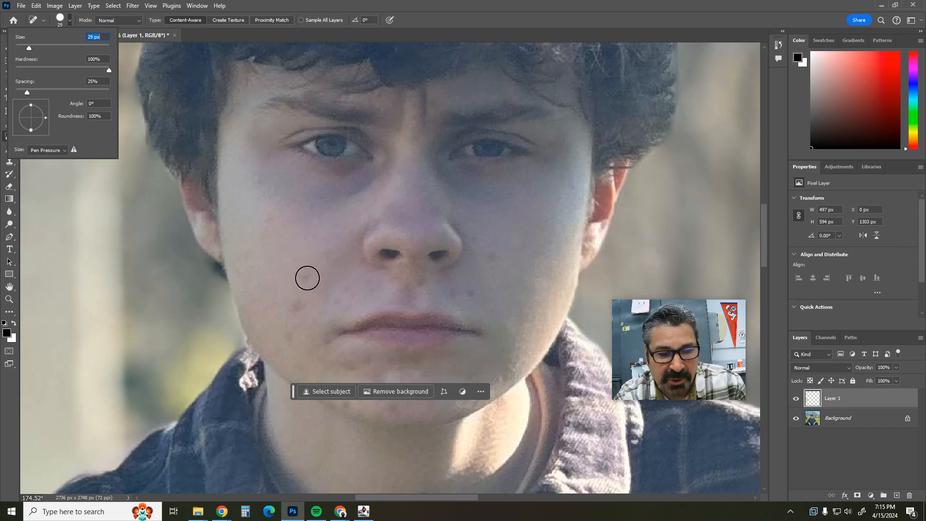
key("Return")
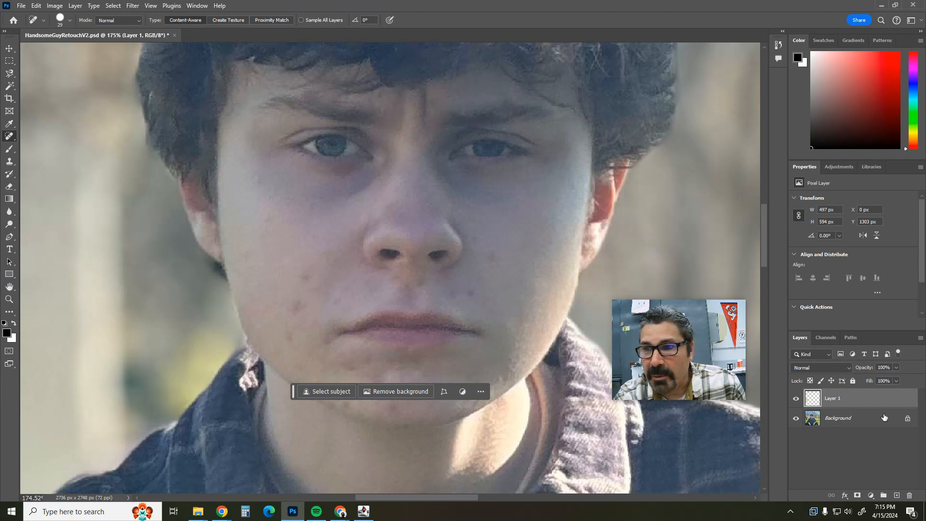
Heal the reddish blemishes on the cheek beside the nose, working on the Background layer
left_click(843, 421)
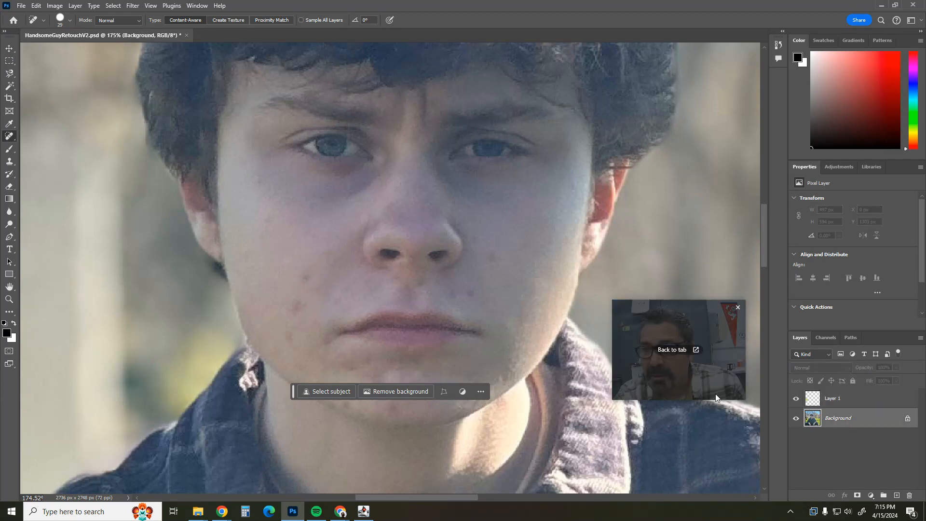
left_click(304, 278)
left_click(298, 307)
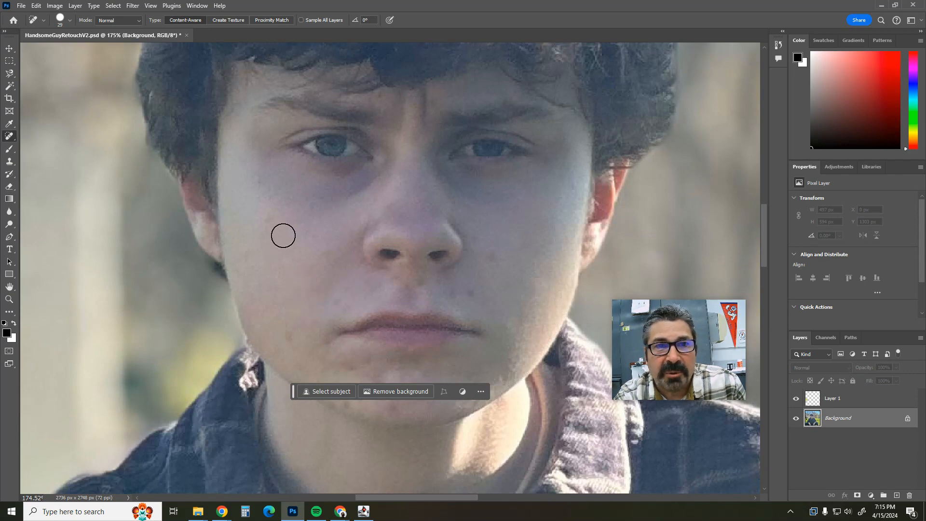
left_click(269, 221)
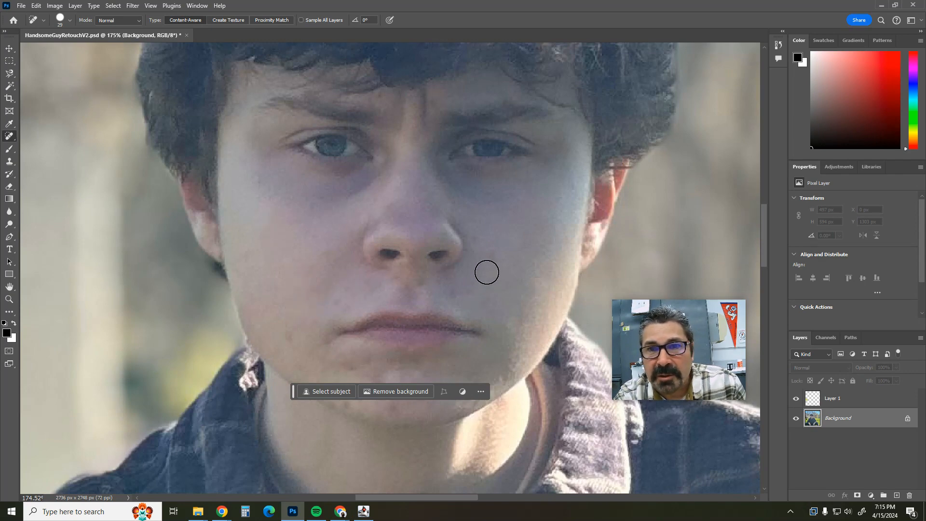
Heal the spots on the opposite cheek, above the upper lip, beside the mouth corner and on the lower jaw
left_click(492, 256)
left_click(452, 290)
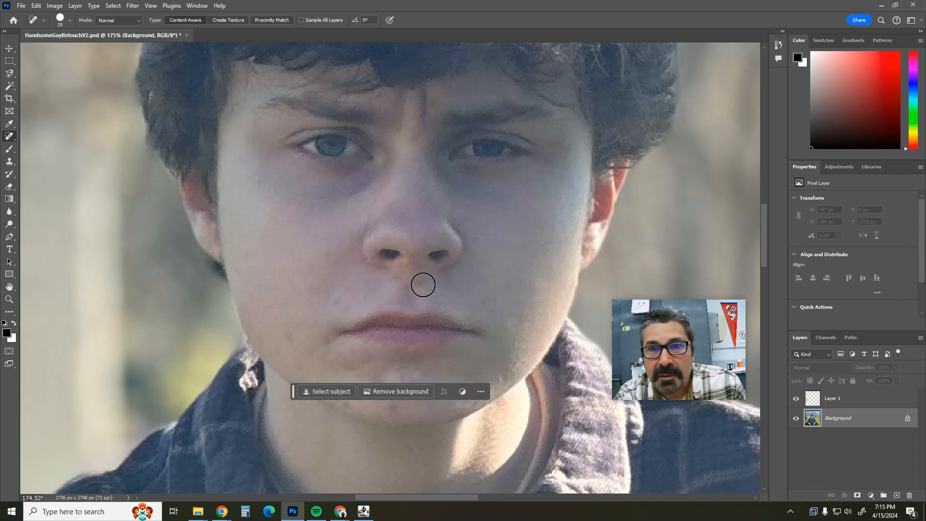
left_click(422, 285)
left_click(338, 300)
left_click(284, 334)
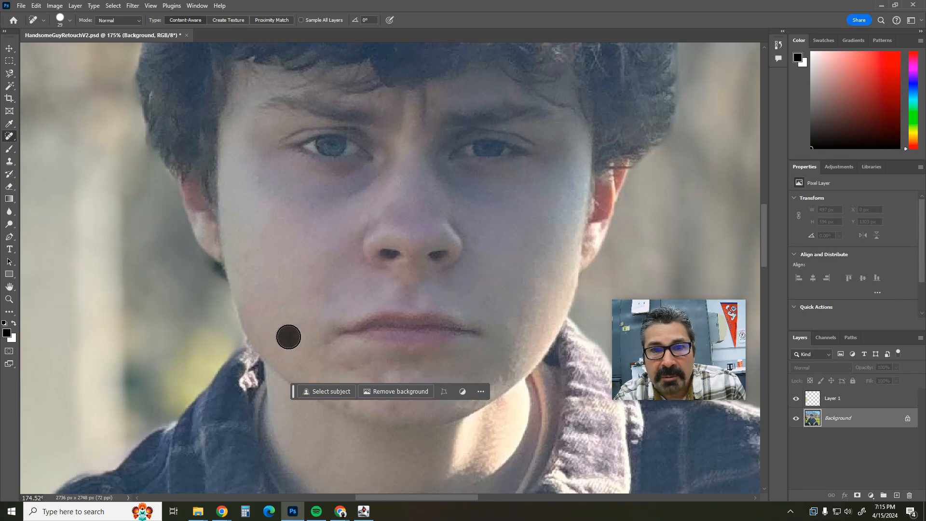
Move the contextual task bar off the chin and heal the blemishes along the chin and jawline
left_click_drag(293, 390, 206, 461)
left_click(343, 399)
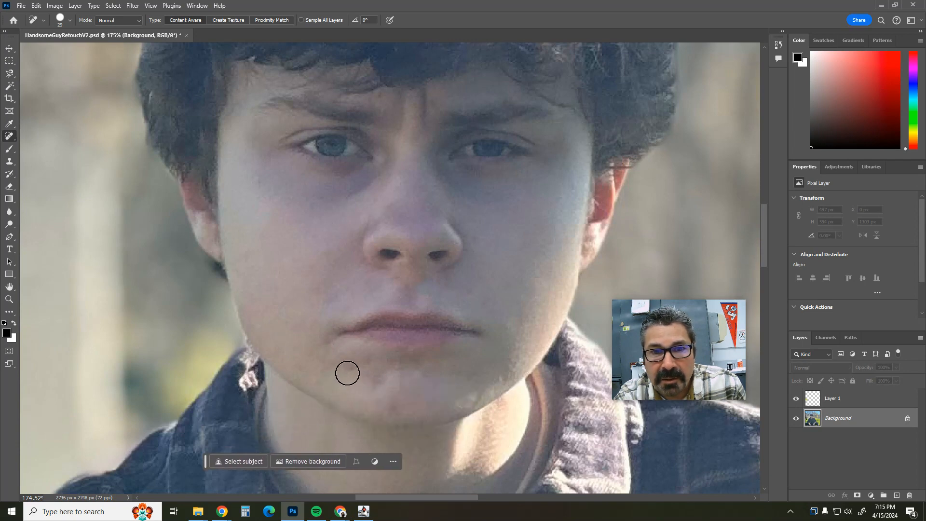
left_click(349, 372)
left_click_drag(376, 381, 396, 404)
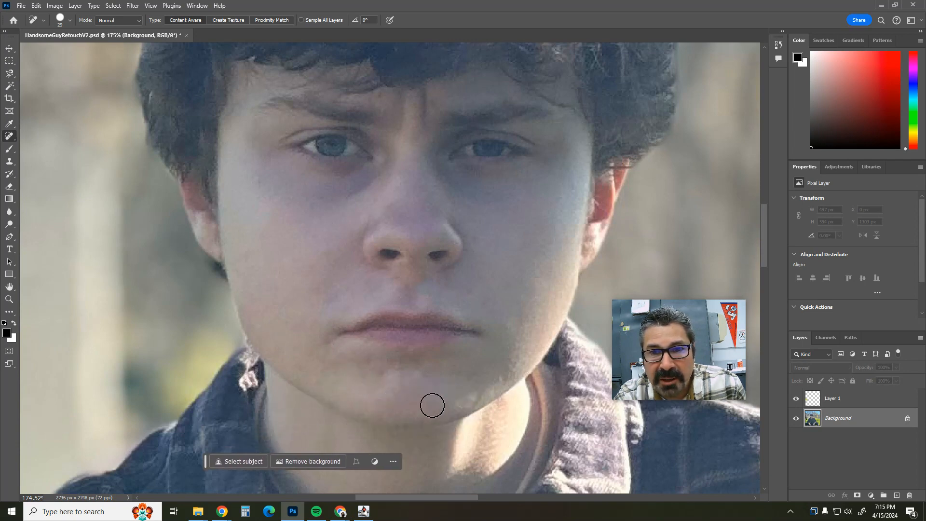
left_click(500, 376)
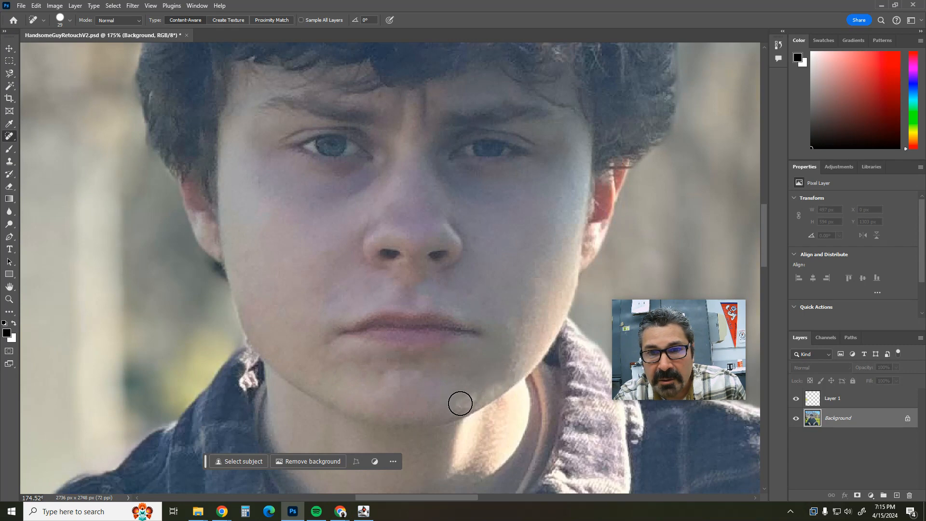
left_click(460, 404)
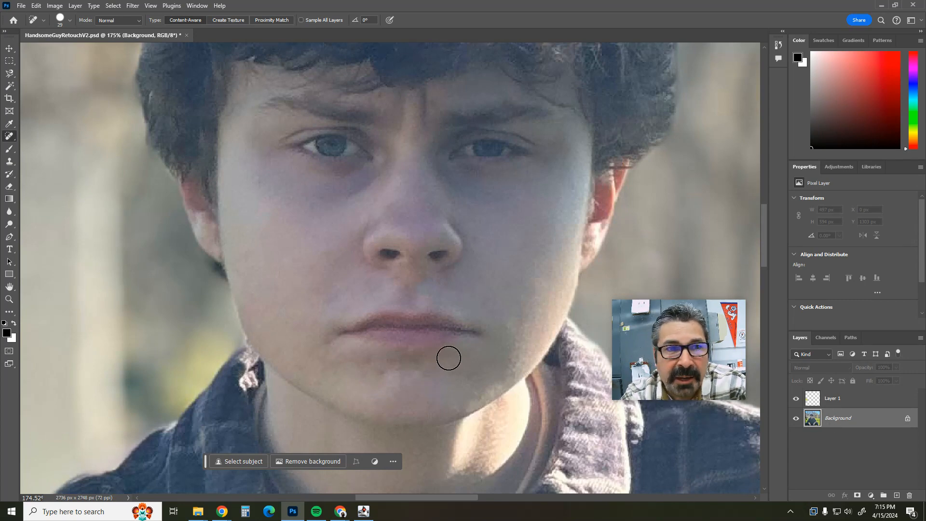
Fit the whole image in view and toggle Layer 1's visibility to compare the lawn with and without the cat
double_click(9, 287)
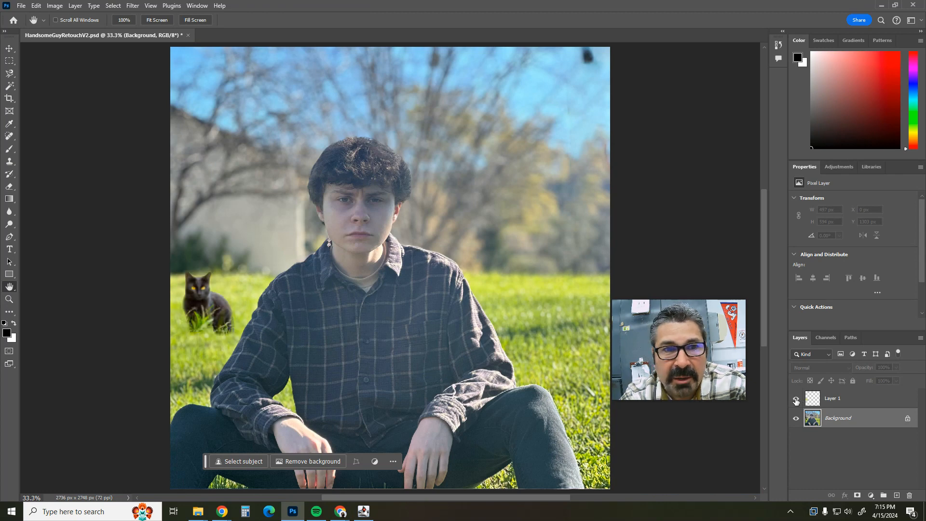
left_click(796, 399)
left_click(796, 399)
left_click(796, 399)
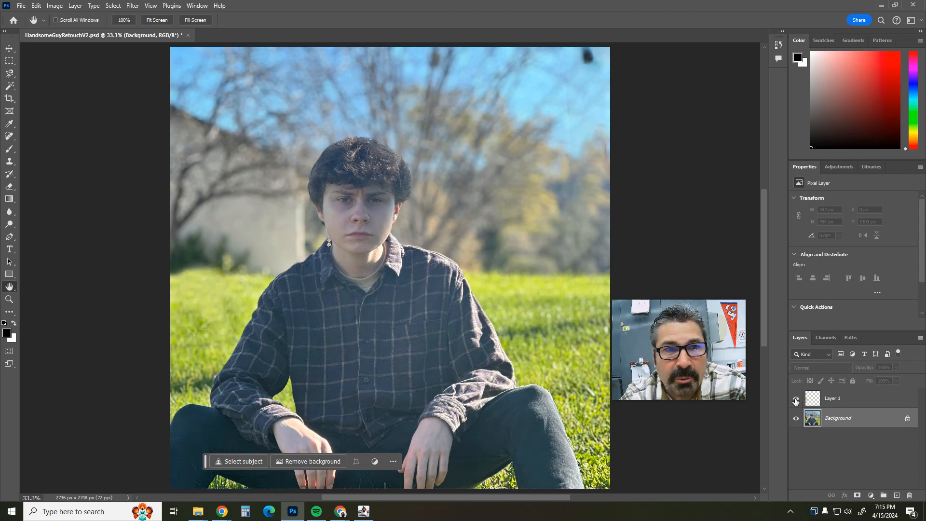
left_click(796, 399)
left_click(796, 399)
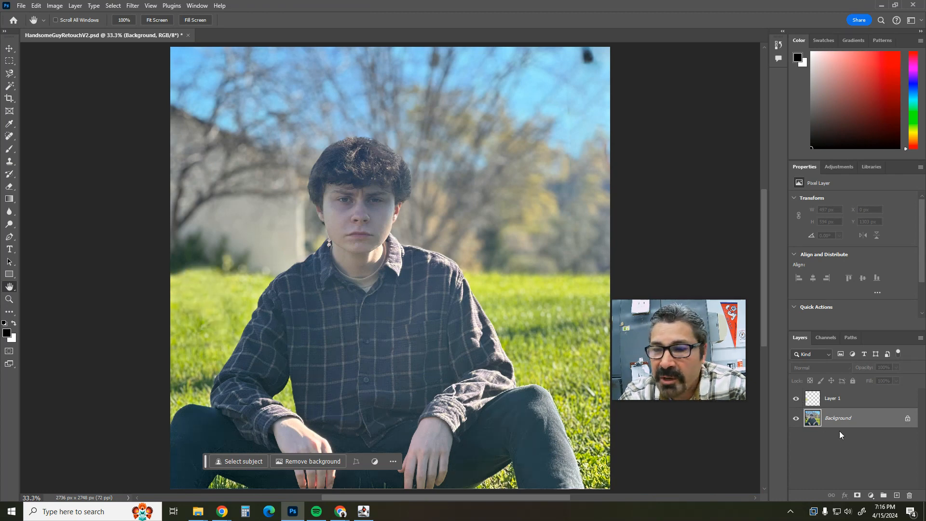
Merge Layer 1 and the Background into a single layer
left_click(852, 404)
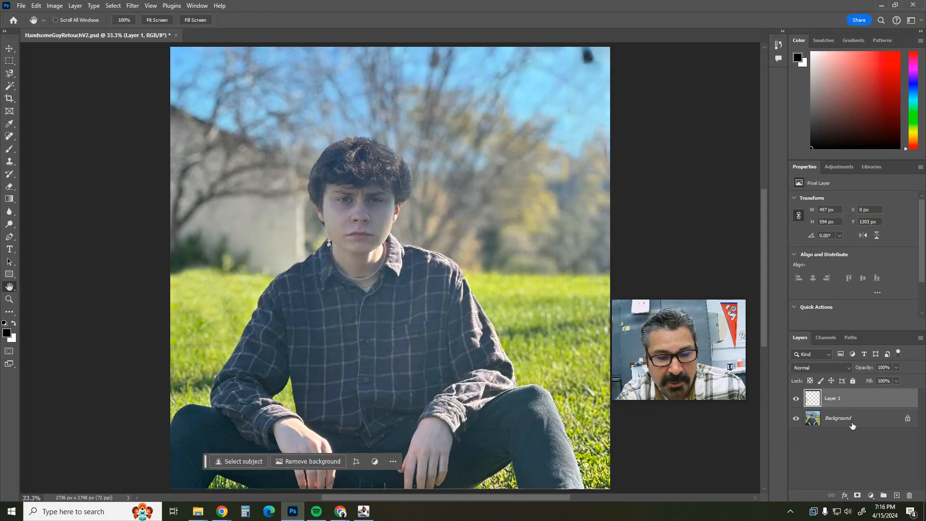
left_click(849, 419, "shift")
right_click(849, 417)
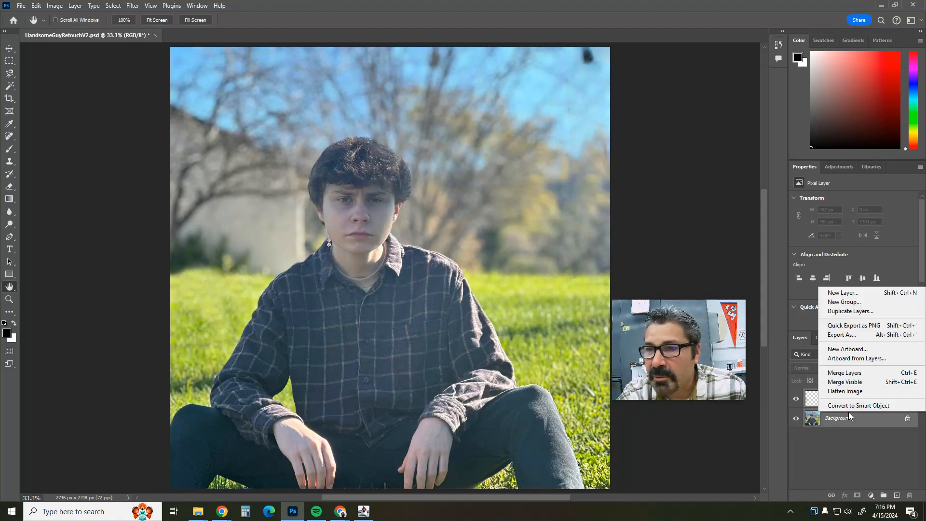
left_click(859, 375)
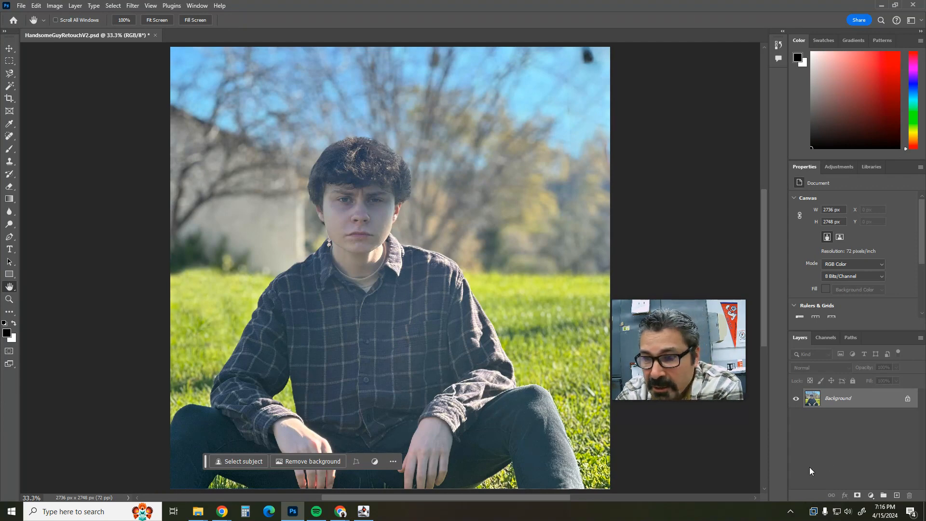
Add a Hue/Saturation adjustment layer above the Background and set its Hue to +20
left_click(871, 496)
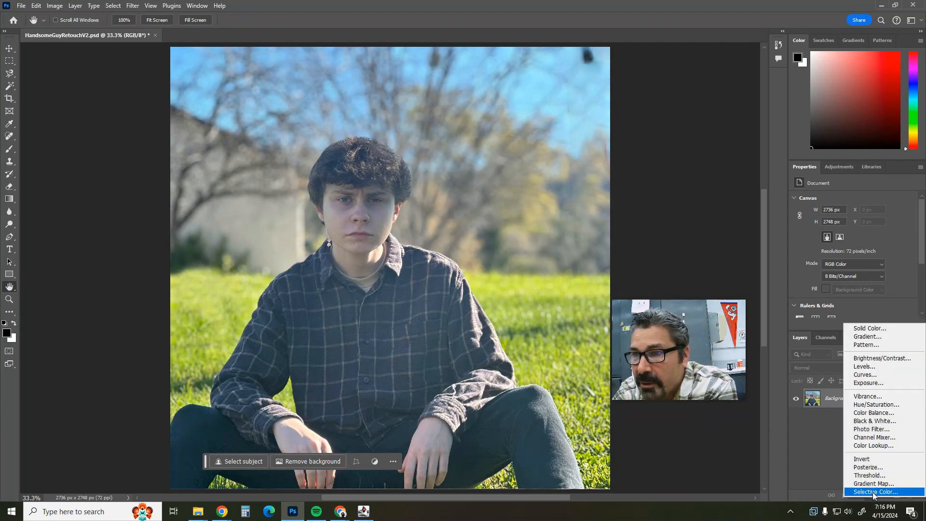
left_click(885, 406)
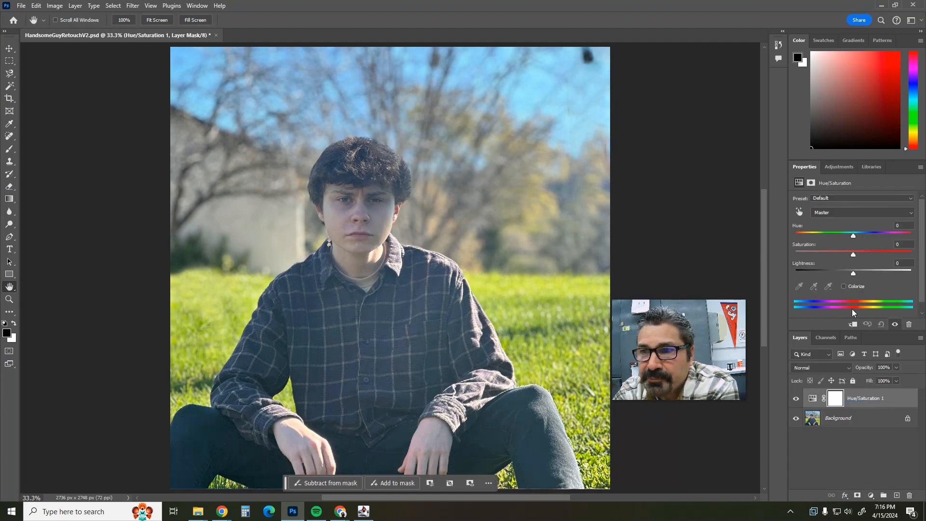
mouse_move(853, 235)
left_mouse_down()
mouse_move(874, 236)
mouse_move(799, 240)
mouse_move(852, 241)
left_mouse_up()
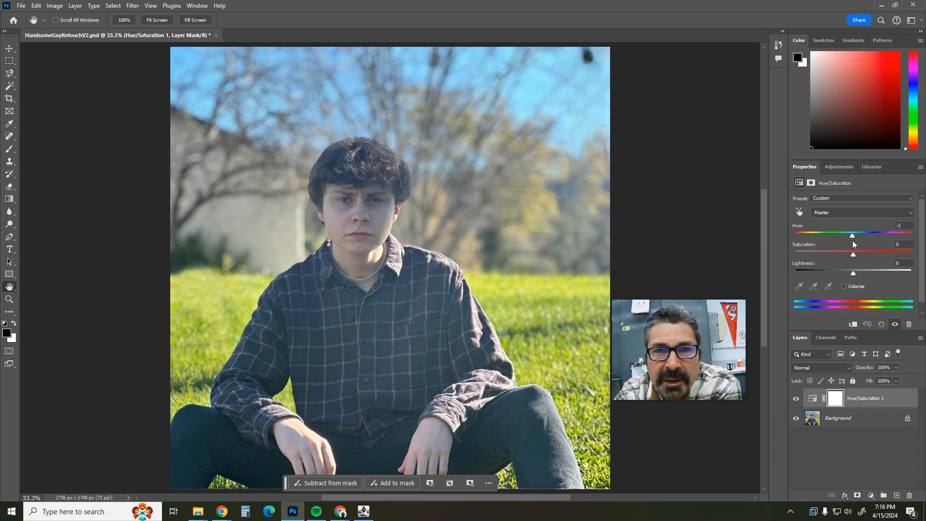
left_click_drag(853, 240, 866, 239)
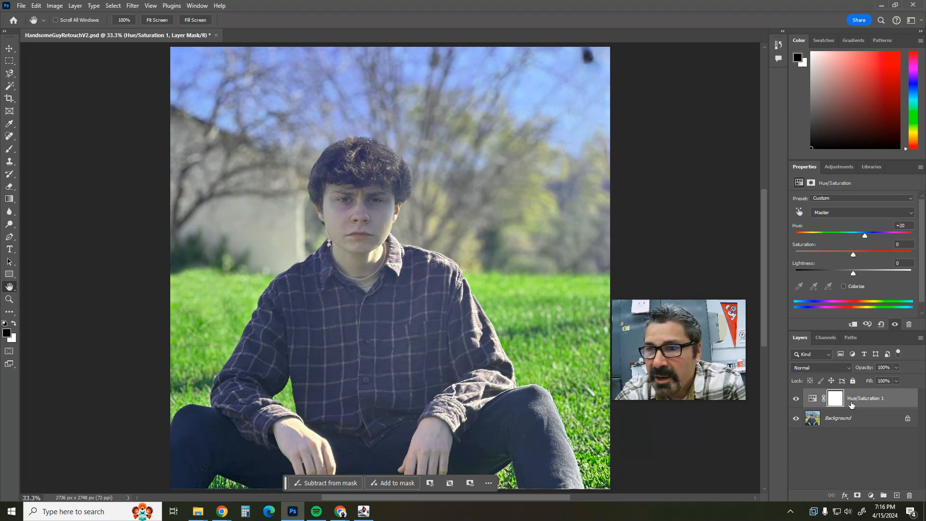
Select the seated man with the Object Selection Tool on the Background layer
mouse_move(624, 343)
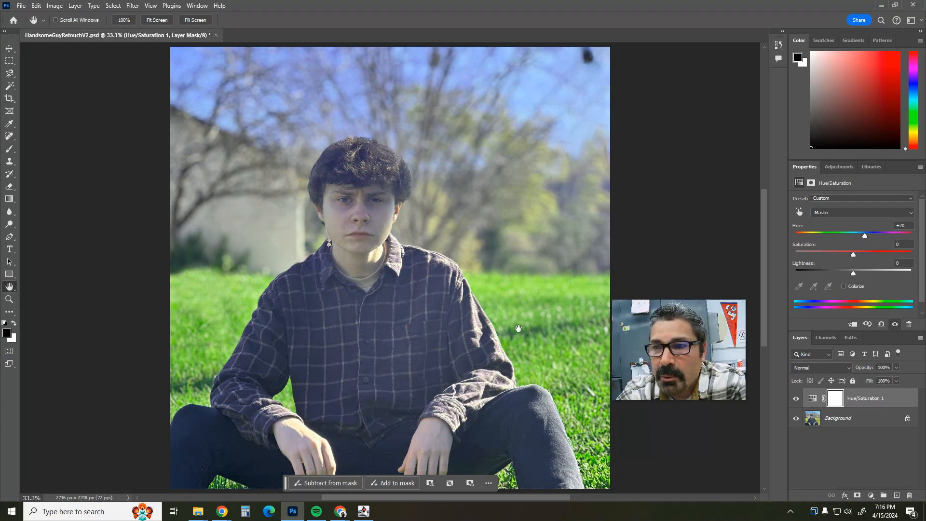
left_click(12, 103)
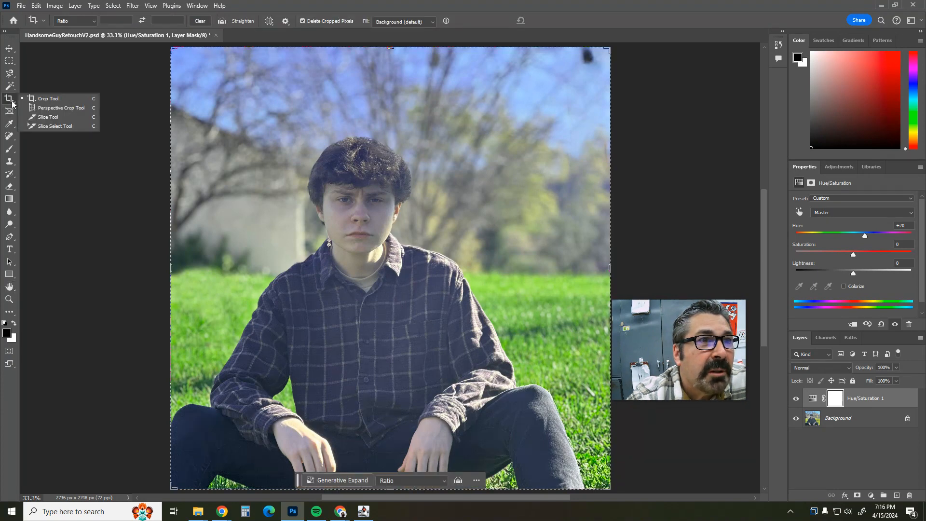
left_click(10, 86)
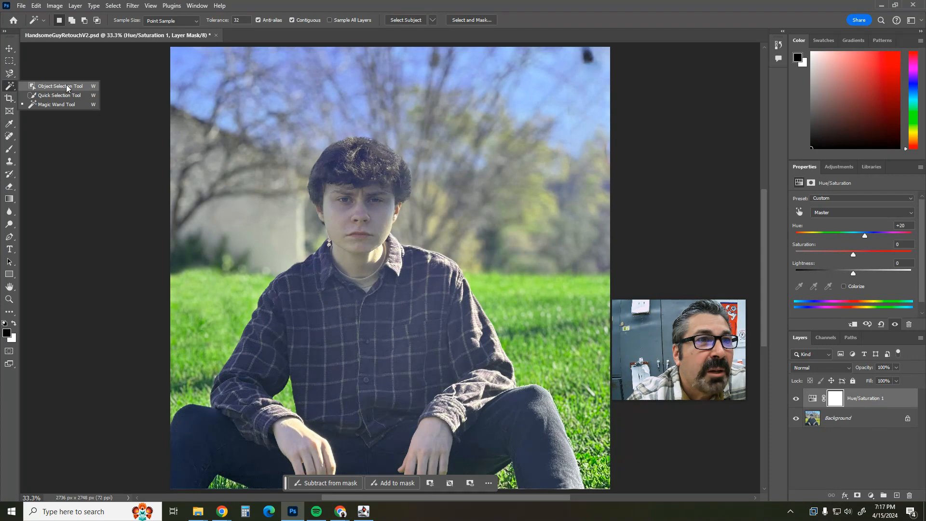
left_click(73, 86)
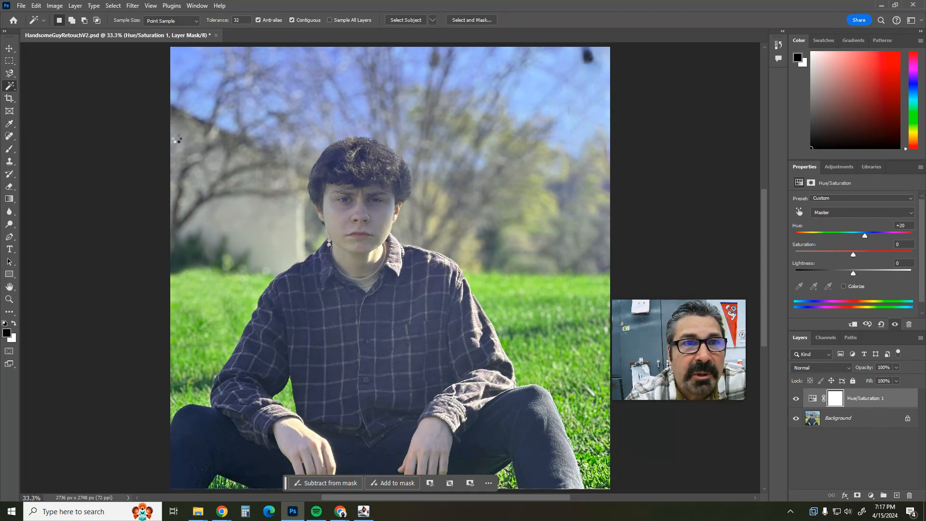
left_click_drag(176, 136, 605, 490)
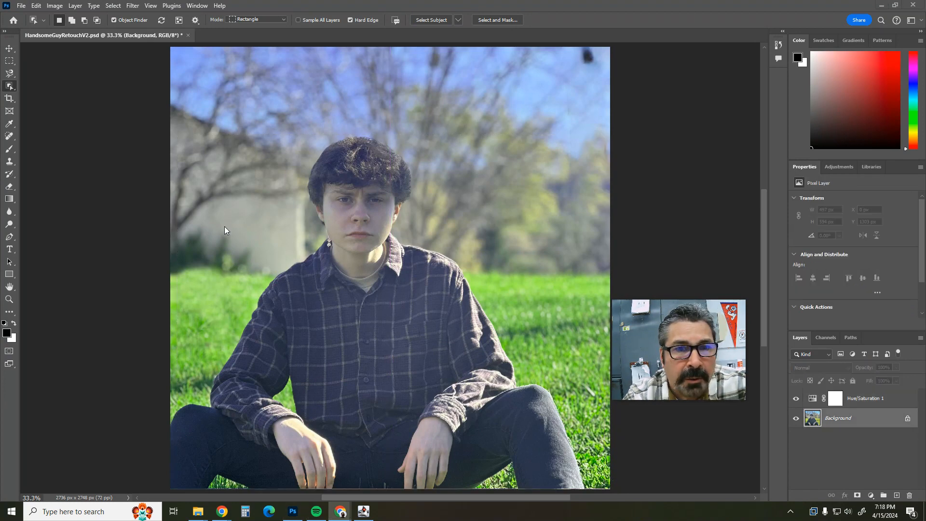
left_click(446, 364)
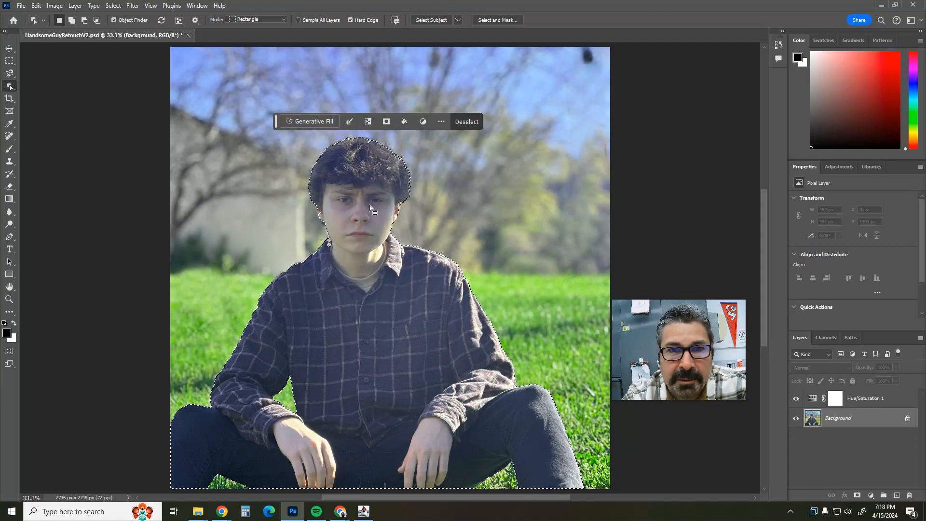
Target the Hue/Saturation 1 layer mask and set up a soft Brush with a size of 2165 px and 0% hardness
left_click(838, 405)
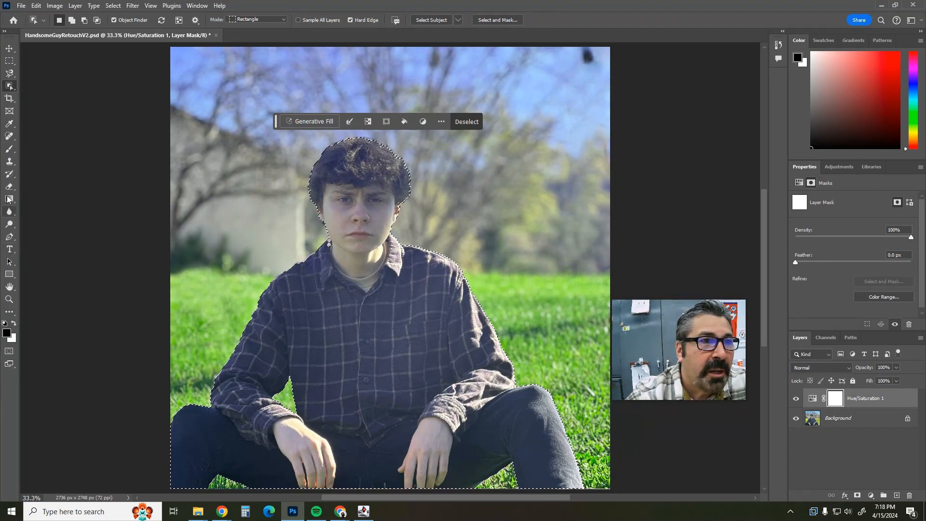
left_click(9, 148)
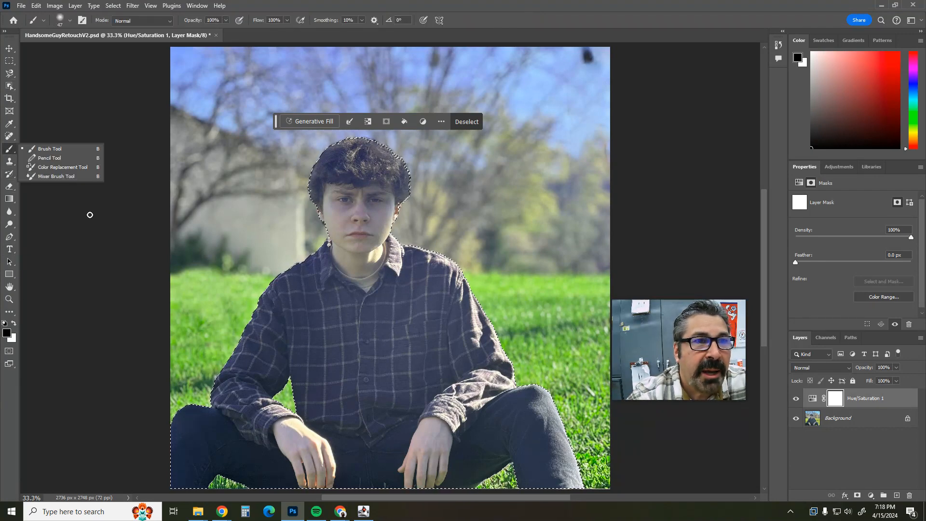
left_click(70, 21)
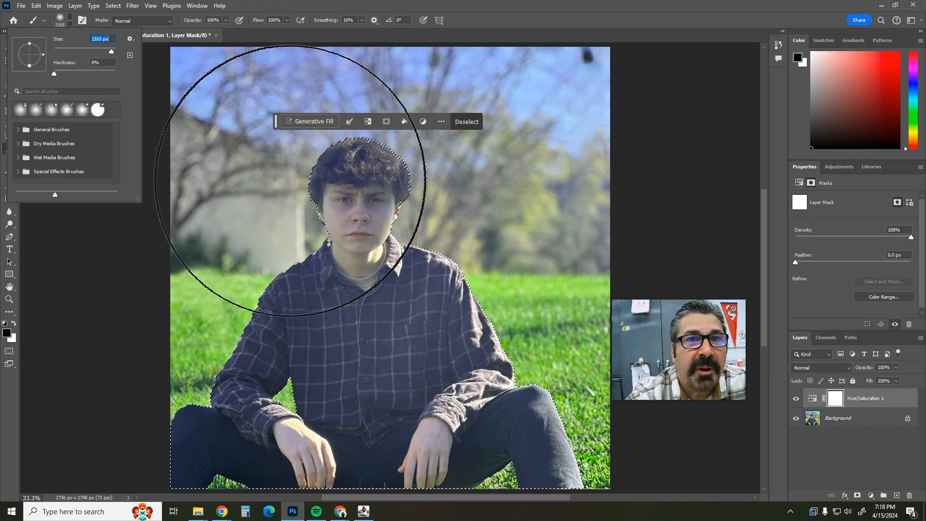
Try masking the selected man out of the hue shift and resetting Hue to 0, and undo both changes
mouse_move(363, 194)
left_mouse_down()
mouse_move(380, 217)
mouse_move(293, 259)
mouse_move(426, 300)
mouse_move(462, 335)
mouse_move(342, 381)
left_mouse_up()
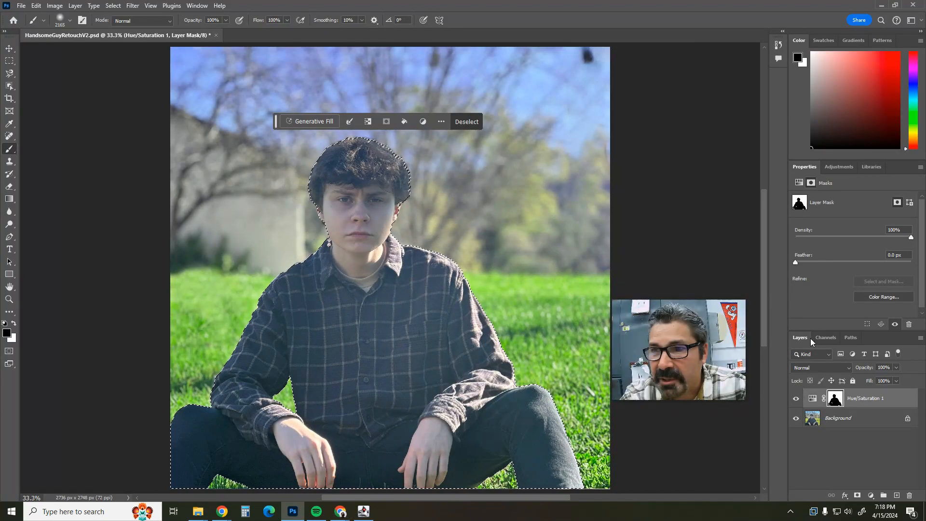
left_click(813, 401)
mouse_move(865, 233)
left_mouse_down()
mouse_move(885, 234)
mouse_move(854, 236)
left_mouse_up()
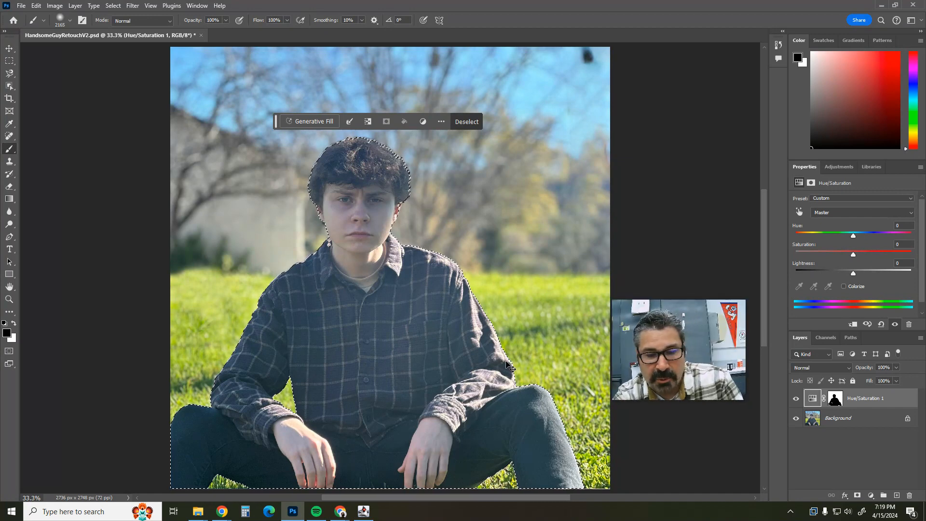
key("ctrl+z")
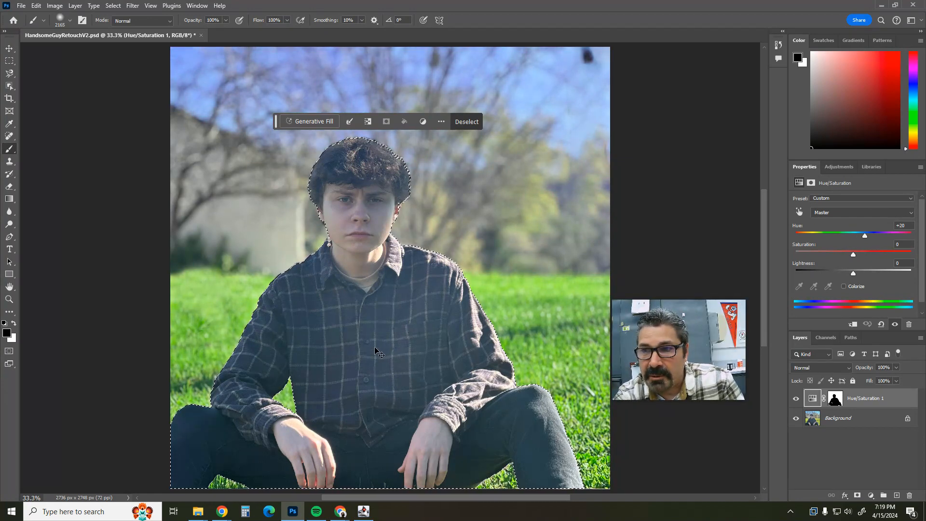
key("ctrl+z")
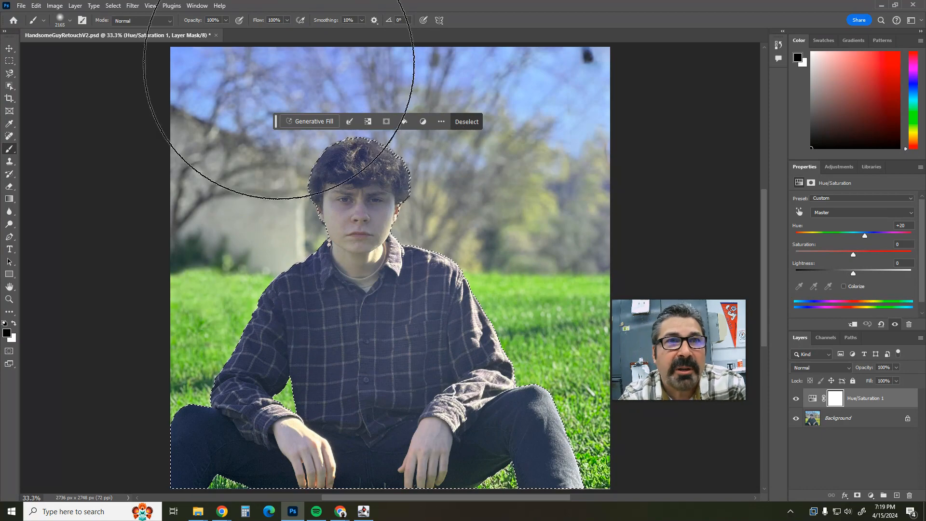
Invert the selection and paint the background black on the Hue/Saturation mask so the adjustment affects only the man
left_click(118, 7)
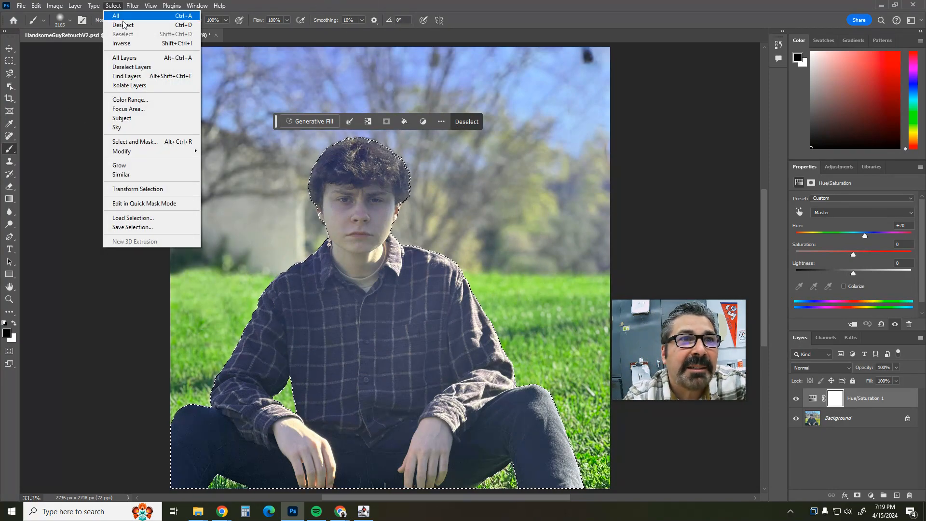
left_click(124, 44)
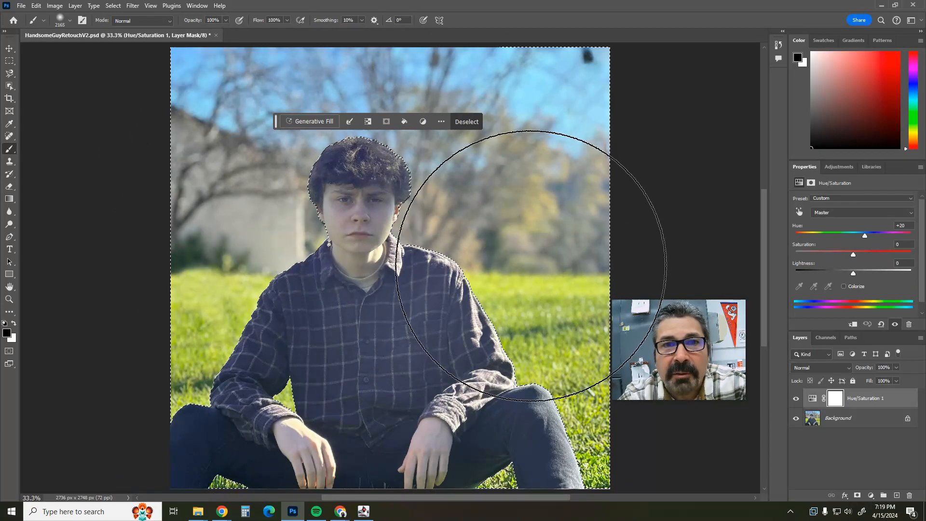
mouse_move(487, 459)
left_mouse_down()
mouse_move(416, 476)
mouse_move(326, 416)
left_mouse_up()
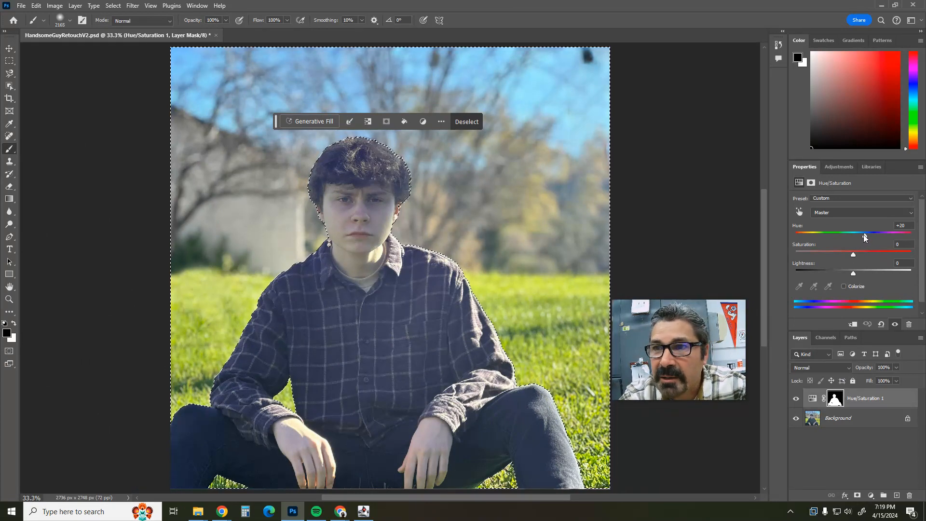
Set the Hue/Saturation layer's Hue to +32 and deselect the background selection
left_click_drag(864, 235, 870, 237)
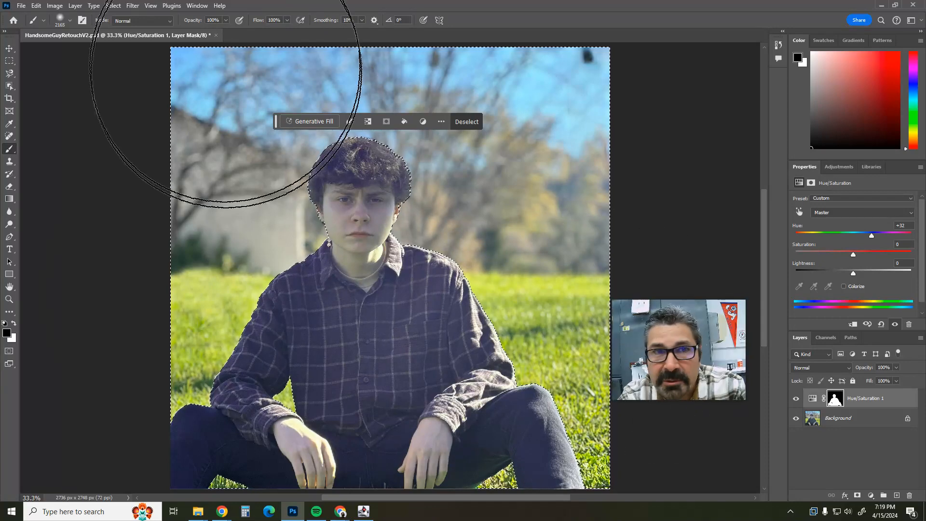
left_click(112, 5)
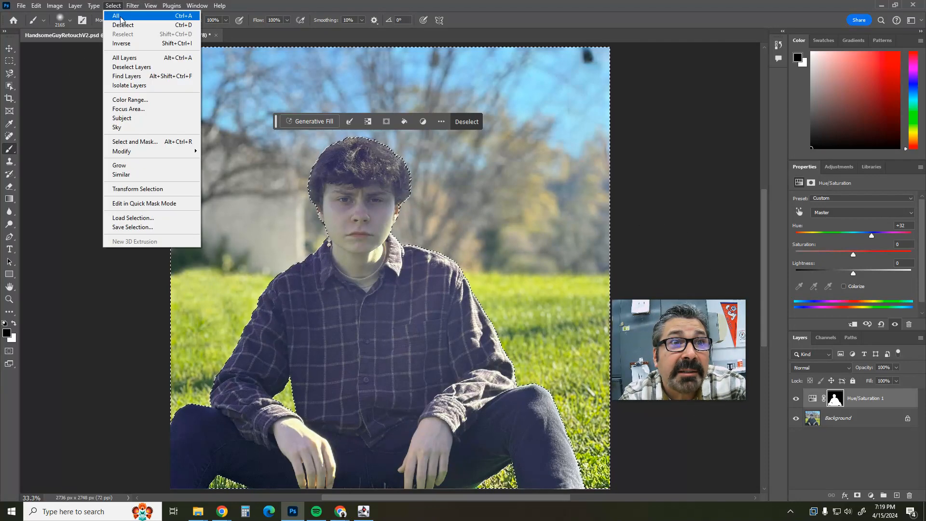
left_click(123, 26)
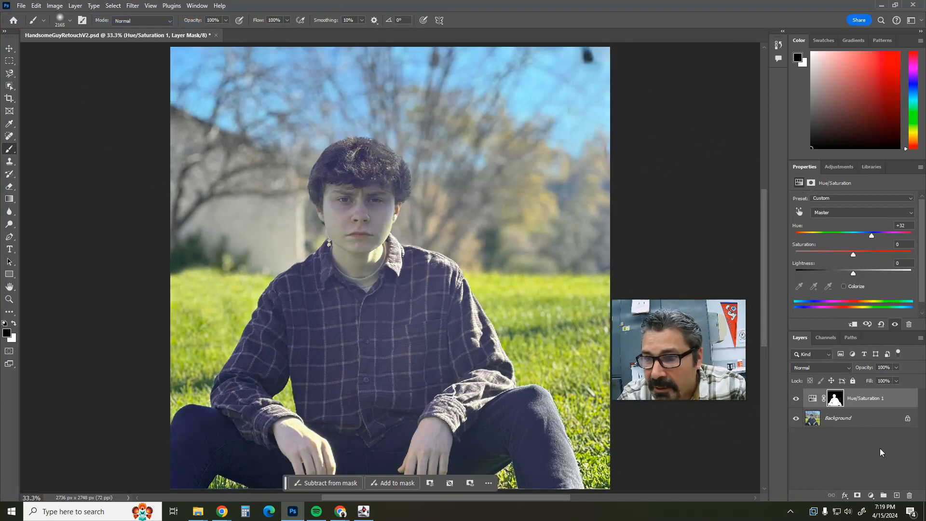
Add a Levels adjustment layer with RGB input levels of 25 for shadows, 0.95 for midtones and 237 for highlights
left_click(872, 496)
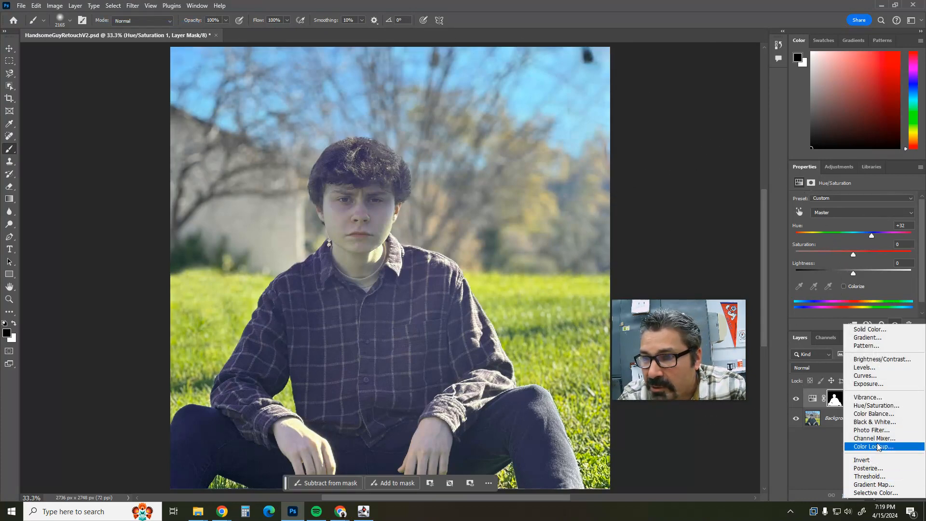
left_click(866, 368)
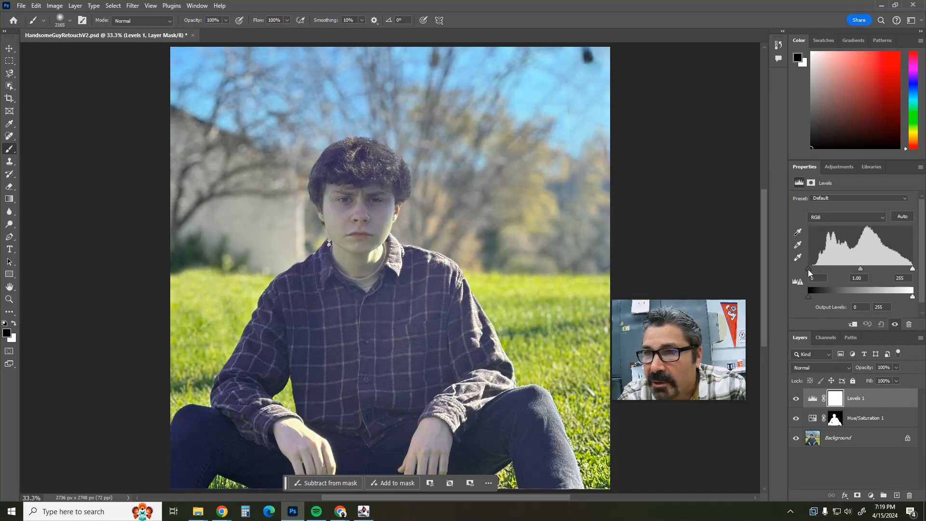
left_click_drag(809, 270, 820, 271)
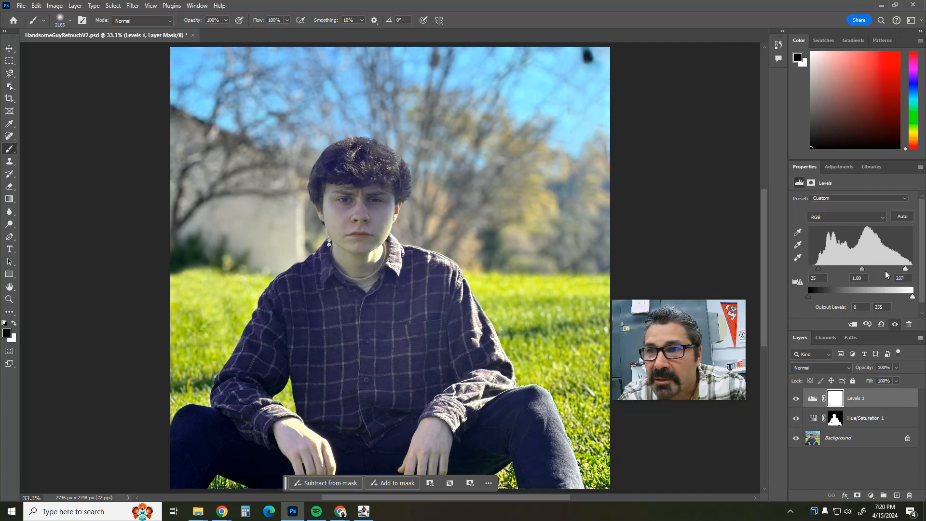
left_click_drag(858, 269, 864, 268)
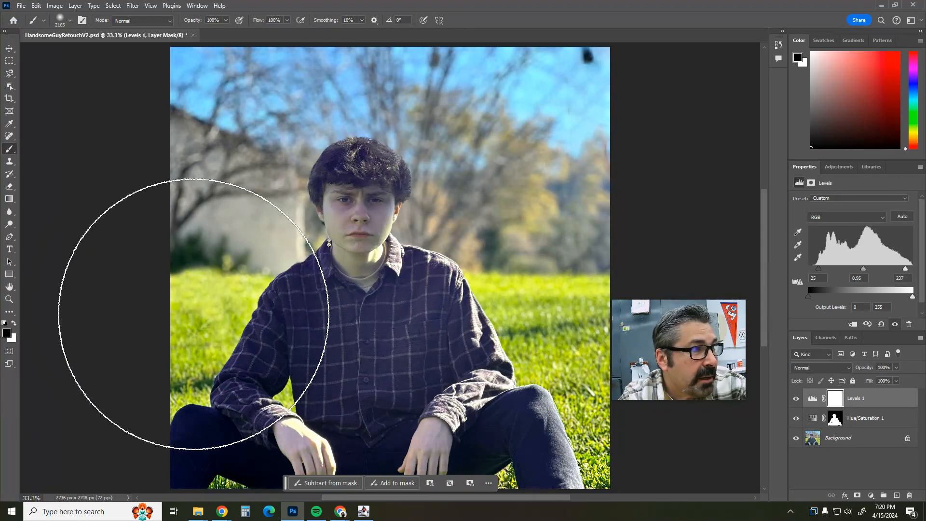
Add a Curves adjustment layer and shape a gentle S-curve with raised highlights, lowered shadows and a midtone anchor point
left_click(871, 494)
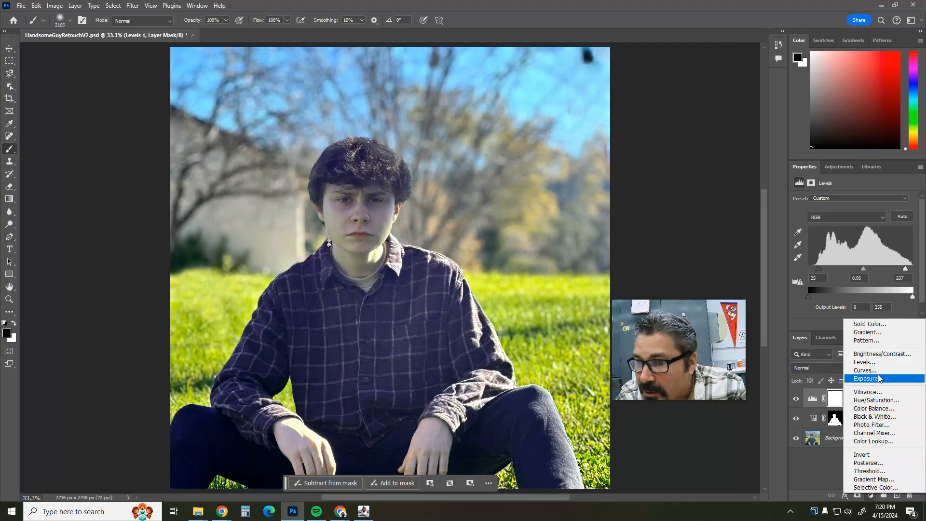
left_click(865, 370)
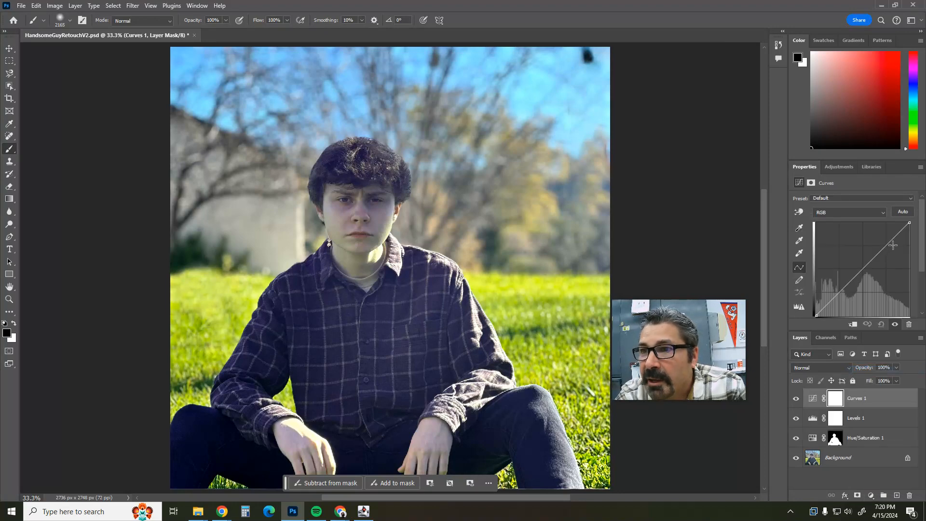
mouse_move(895, 238)
left_mouse_down()
mouse_move(898, 249)
mouse_move(889, 234)
left_mouse_up()
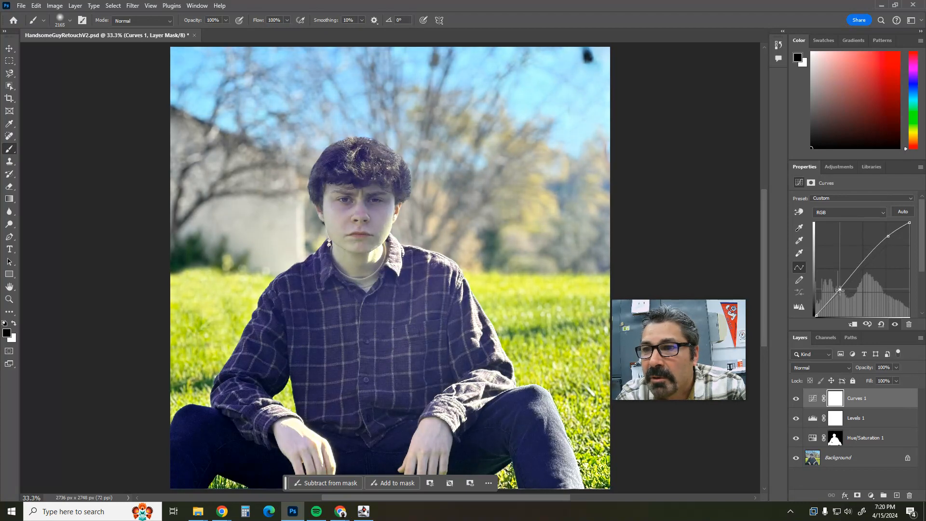
mouse_move(840, 290)
left_mouse_down()
mouse_move(826, 294)
mouse_move(829, 302)
left_mouse_up()
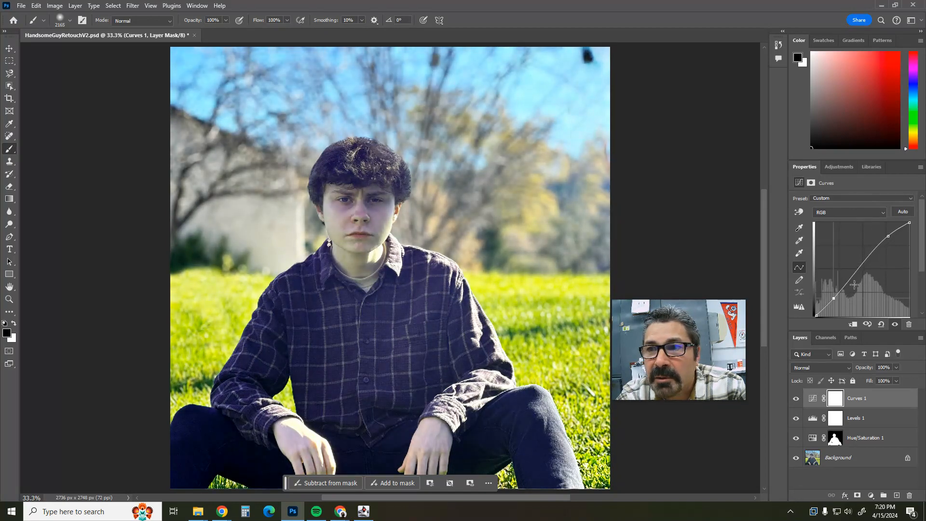
left_click_drag(861, 263, 860, 266)
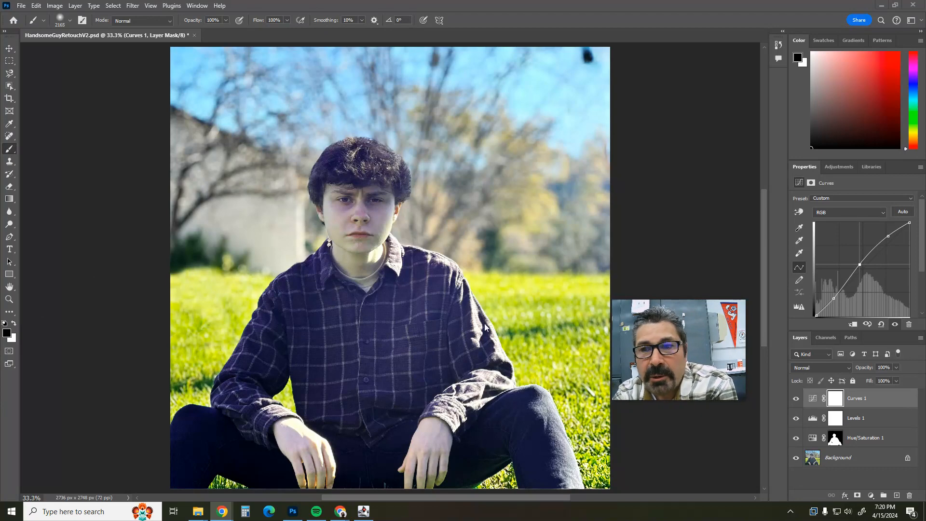
Stamp all the layers from Curves 1 to Background into a new merged layer on top and name it HandsomeFlattened
left_click(872, 399)
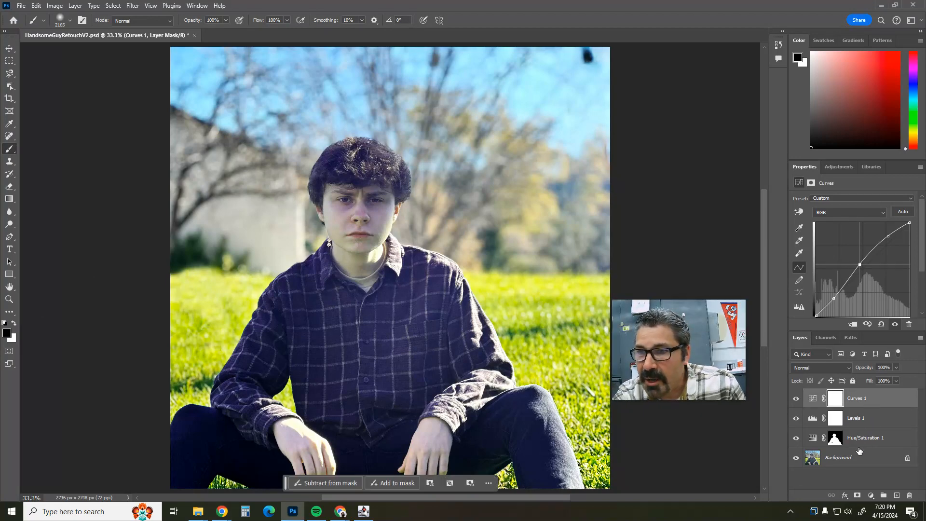
left_click(859, 462, "shift")
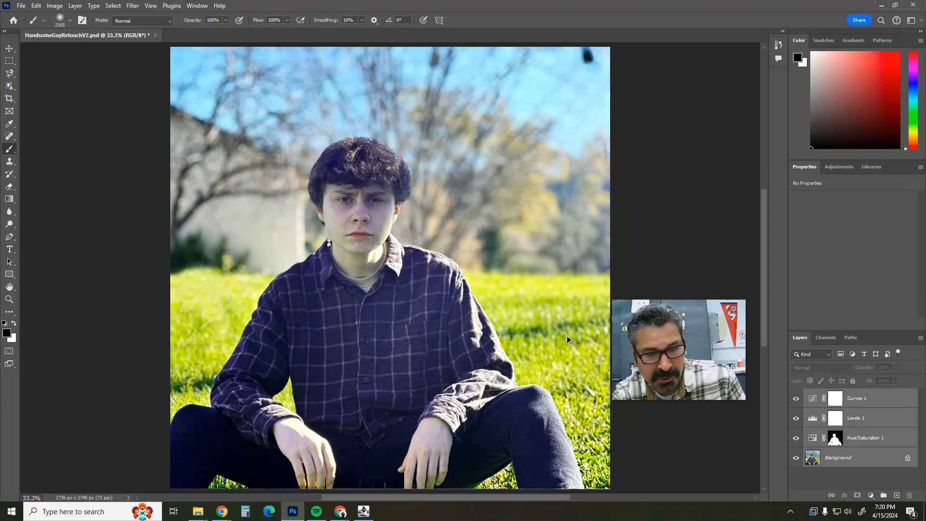
key("ctrl+shift+alt+e")
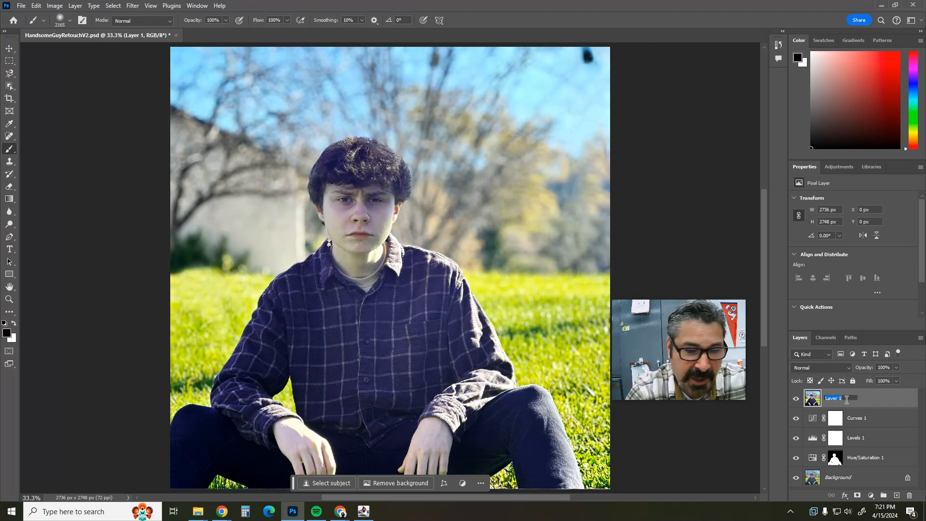
type("Han")
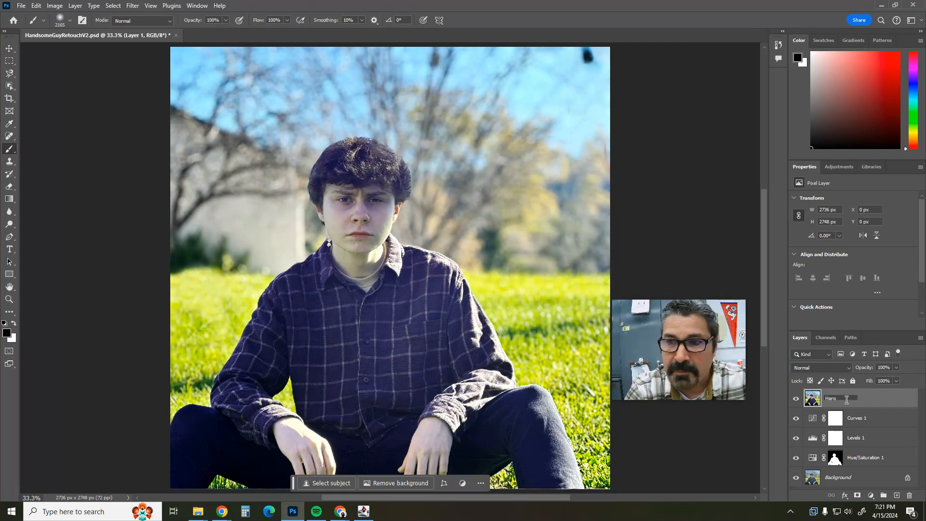
type("dsomeFlat")
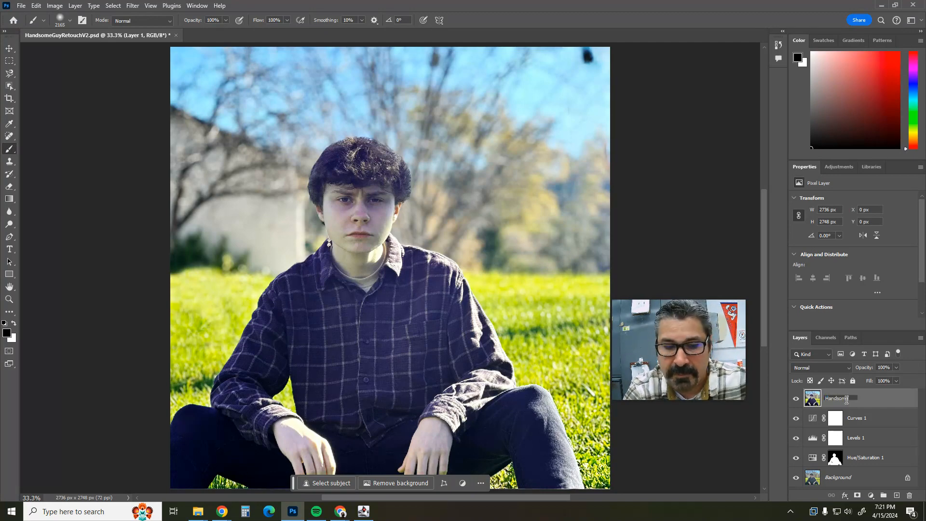
type("tened")
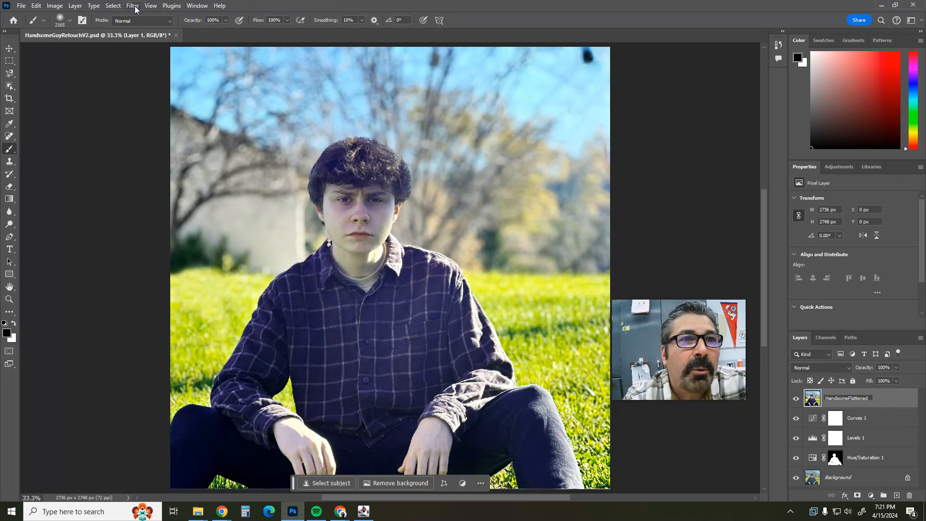
key("Return")
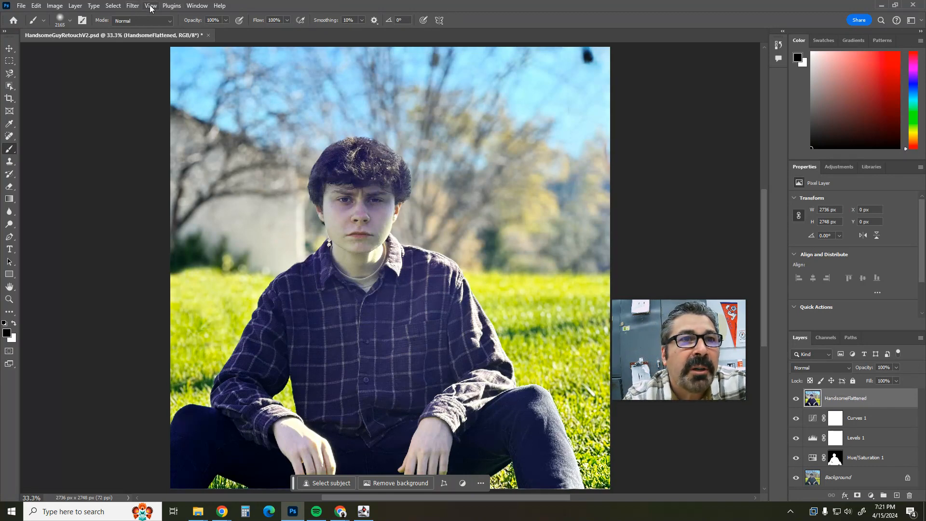
Open the Camera Raw Filter on HandsomeFlattened and set Temperature to +9, Tint to +3 and Saturation to +3
left_click(133, 6)
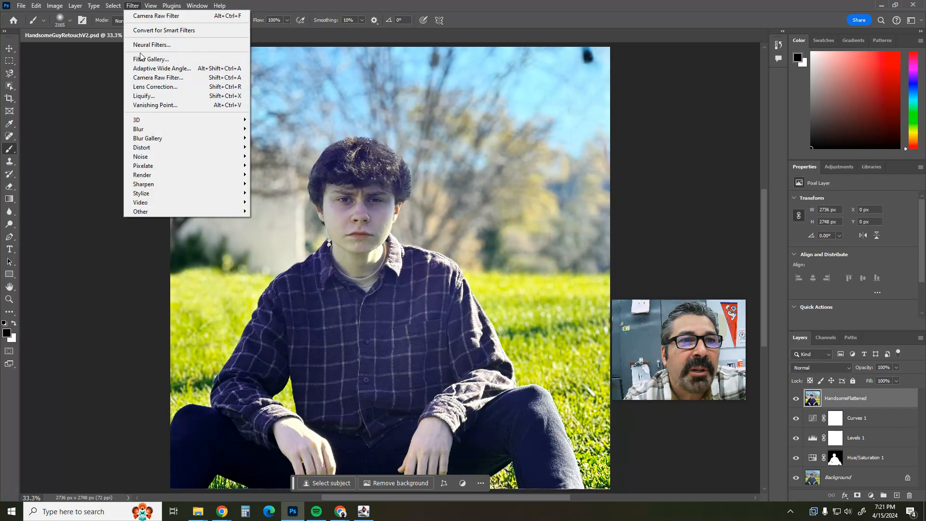
left_click(162, 79)
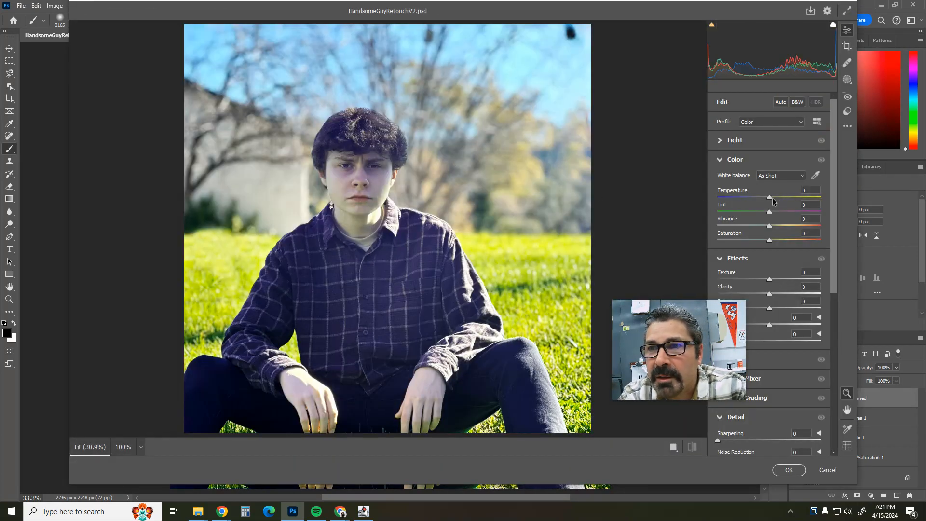
left_click_drag(769, 197, 774, 198)
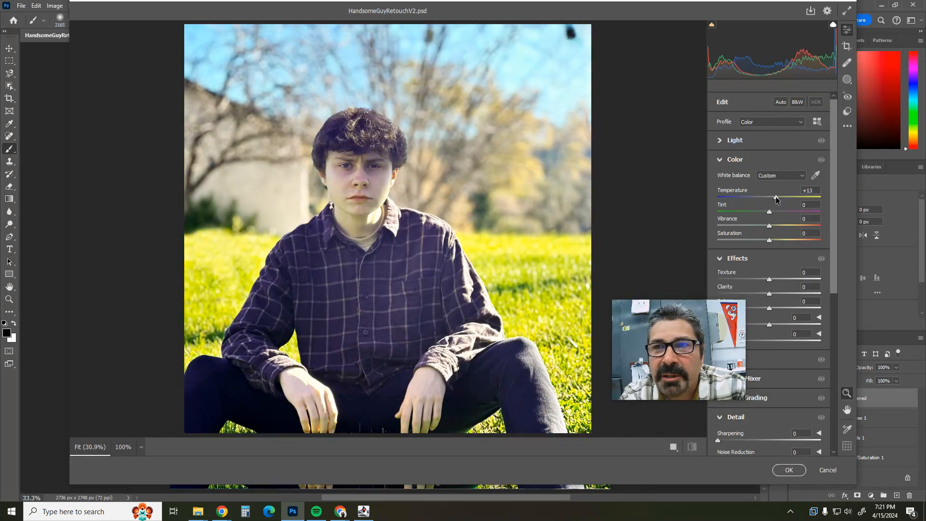
mouse_move(769, 212)
left_mouse_down()
mouse_move(759, 211)
mouse_move(771, 211)
left_mouse_up()
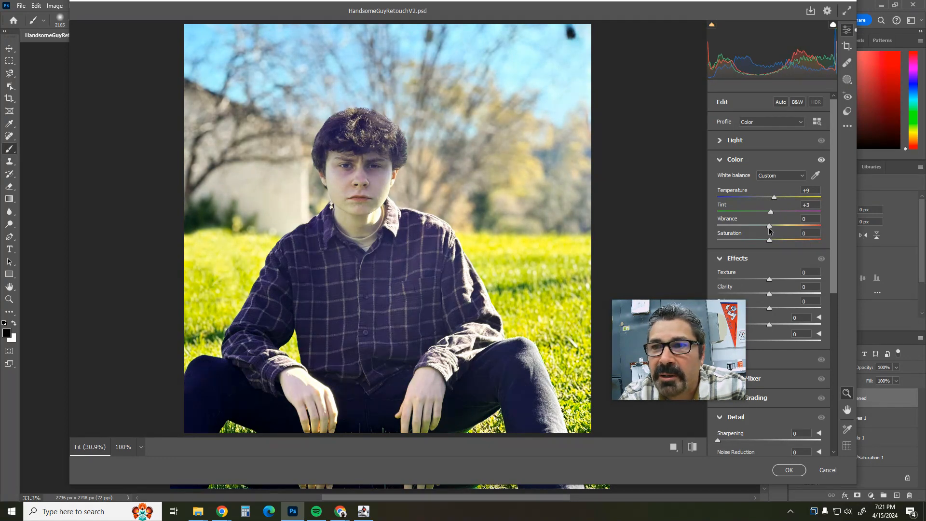
mouse_move(767, 242)
left_mouse_down()
mouse_move(777, 243)
mouse_move(768, 244)
left_mouse_up()
Soften the photo with Texture at -63 and darken its edges with Vignette at -55
scroll(767, 242, "down", 3)
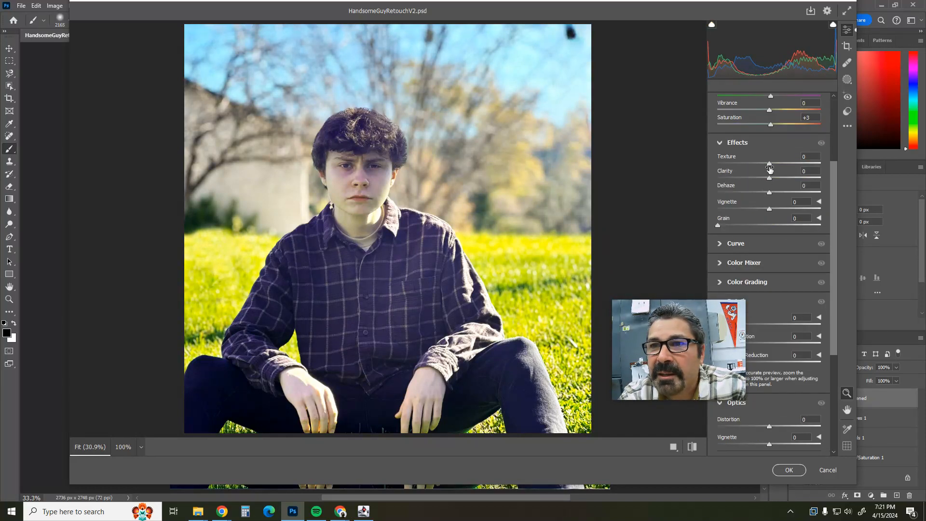
left_click_drag(770, 165, 735, 171)
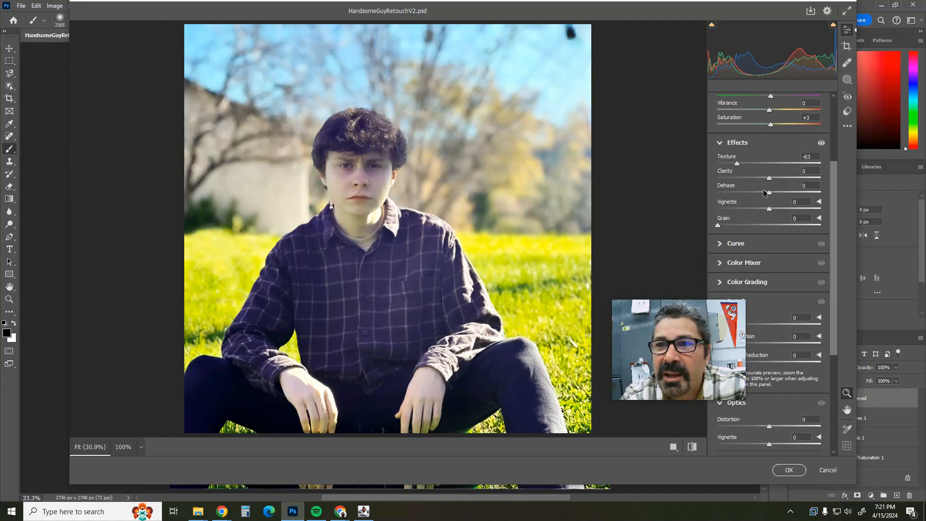
left_click_drag(770, 209, 740, 210)
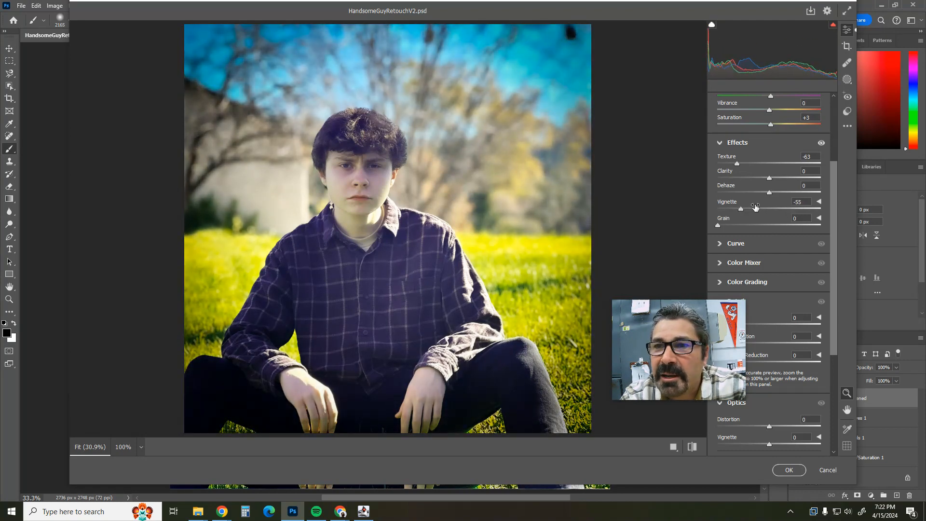
Apply the Camera Raw Filter with Noise Reduction at 17 and compare before and after by toggling the HandsomeFlattened layer's visibility
scroll(757, 210, "down", 5)
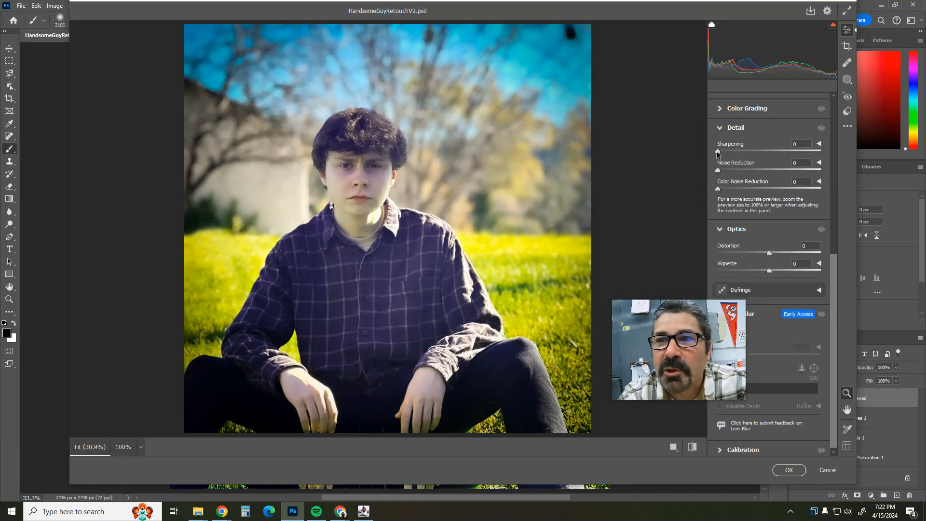
left_click_drag(718, 151, 735, 171)
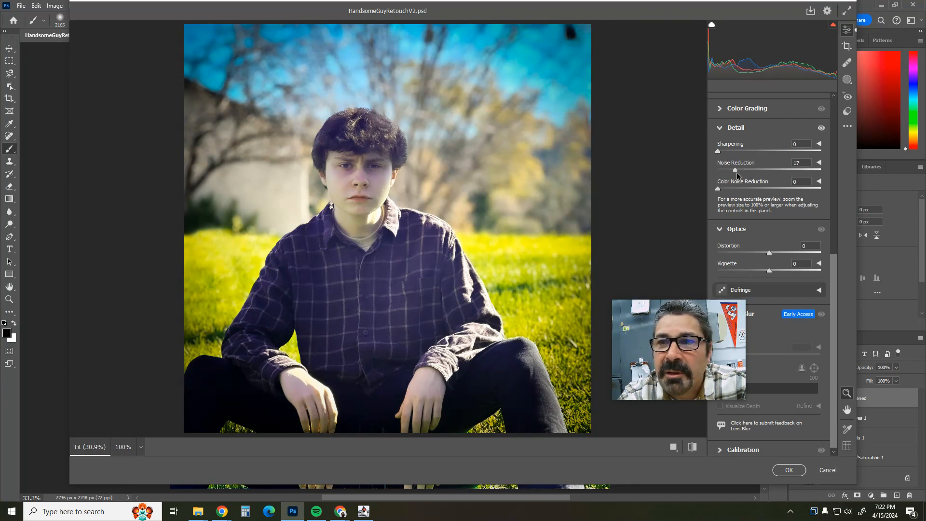
scroll(740, 219, "down", 1)
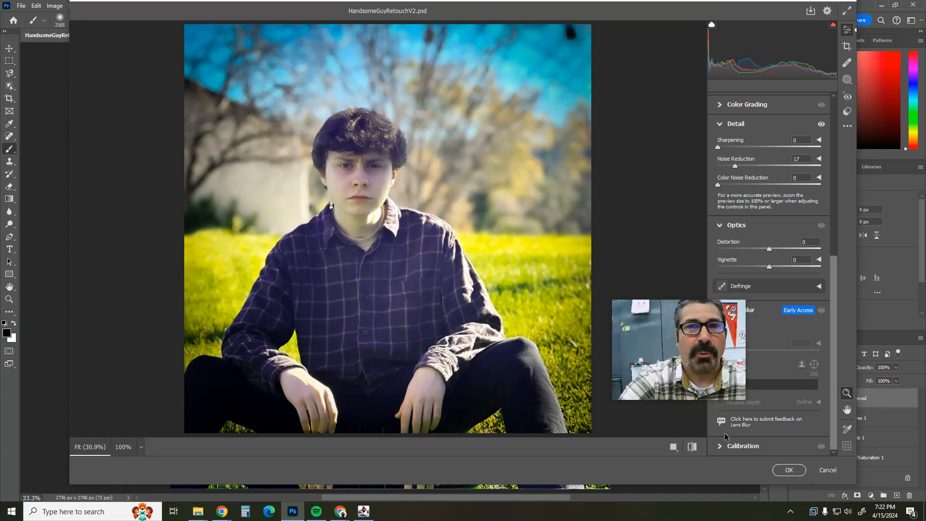
left_click(789, 469)
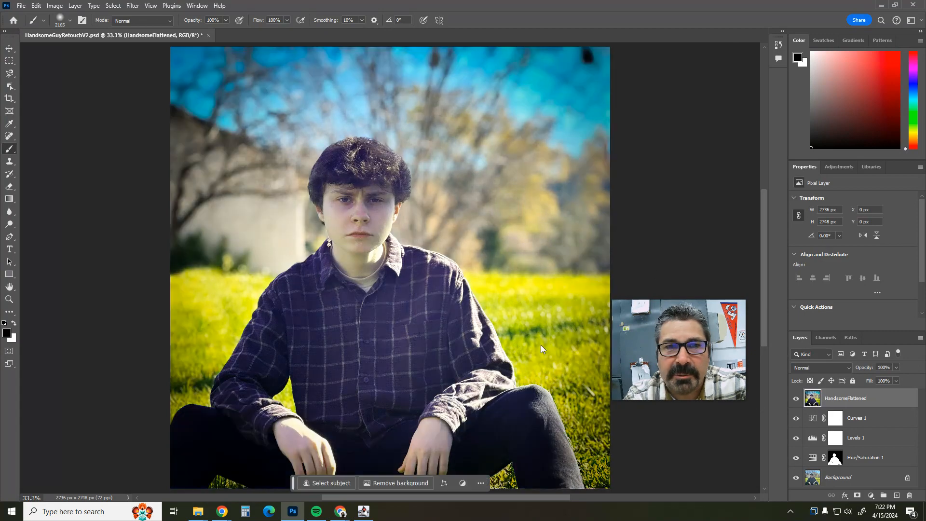
left_click(795, 399)
left_click(796, 398)
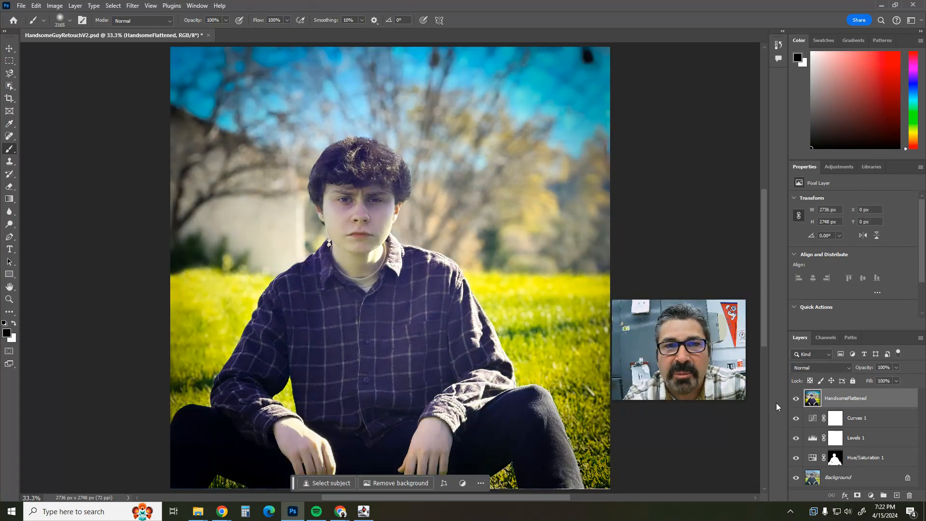
Save the PSD document with Maximize Compatibility enabled
mouse_move(664, 348)
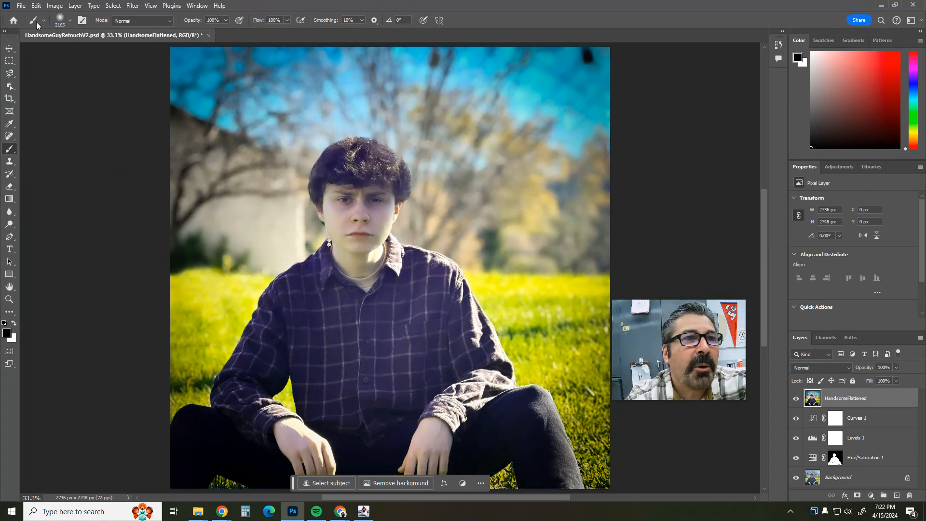
left_click(21, 6)
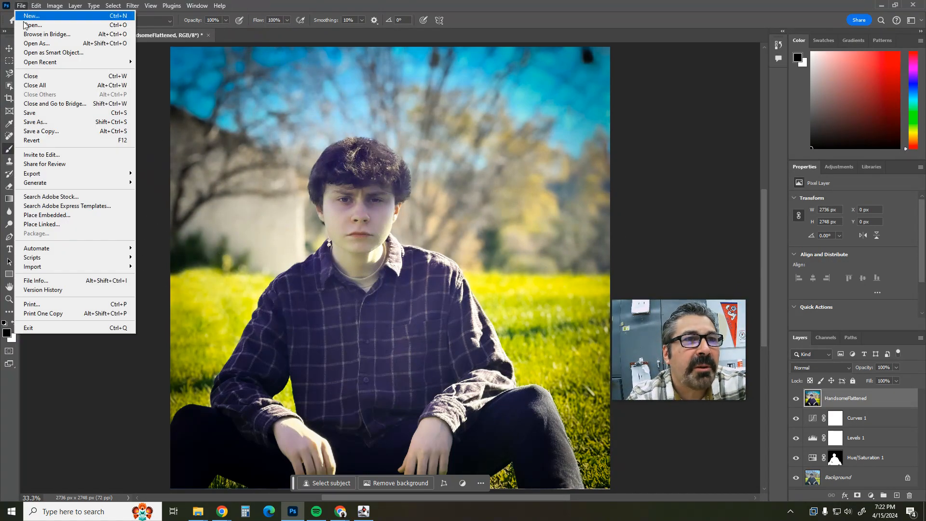
left_click(46, 112)
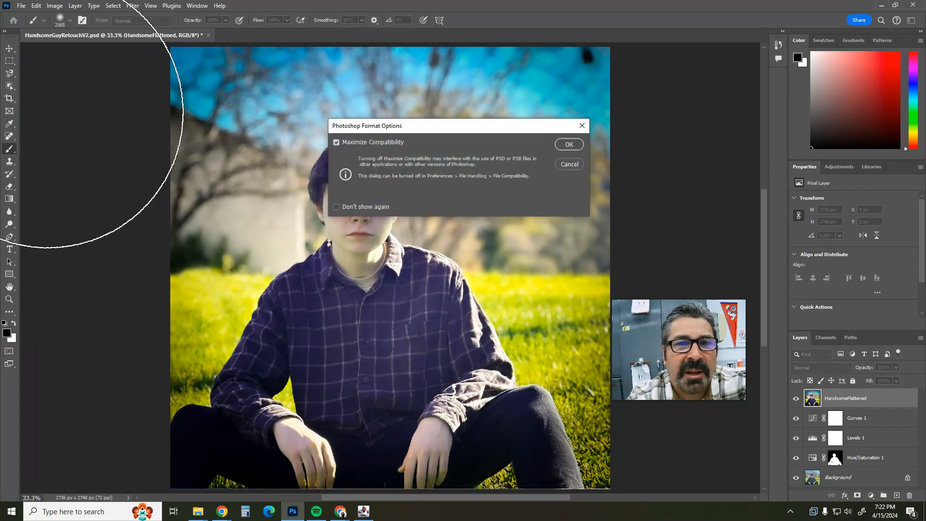
left_click(570, 145)
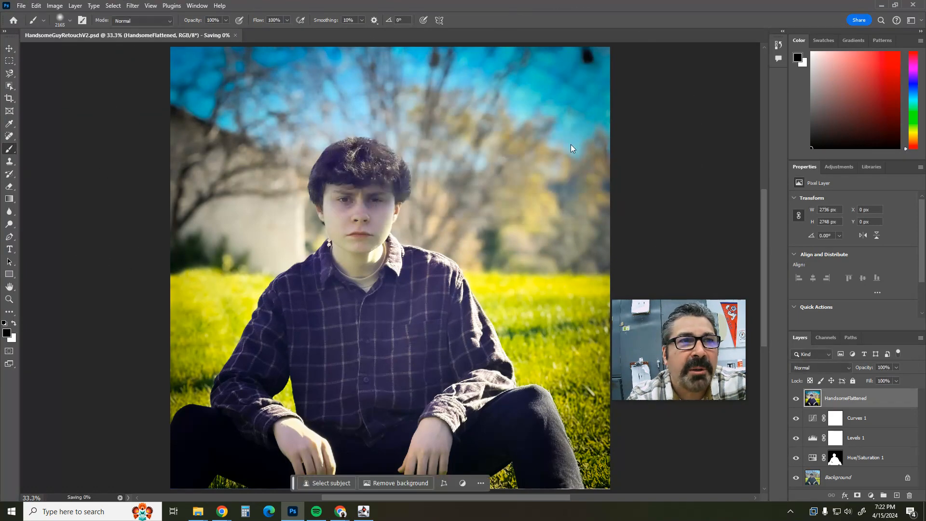
Quick-export the portrait as a PNG named HandsomeGuyFinishedV2.png in the RetouchingInPhotoshop folder
left_click(23, 5)
mouse_move(130, 175)
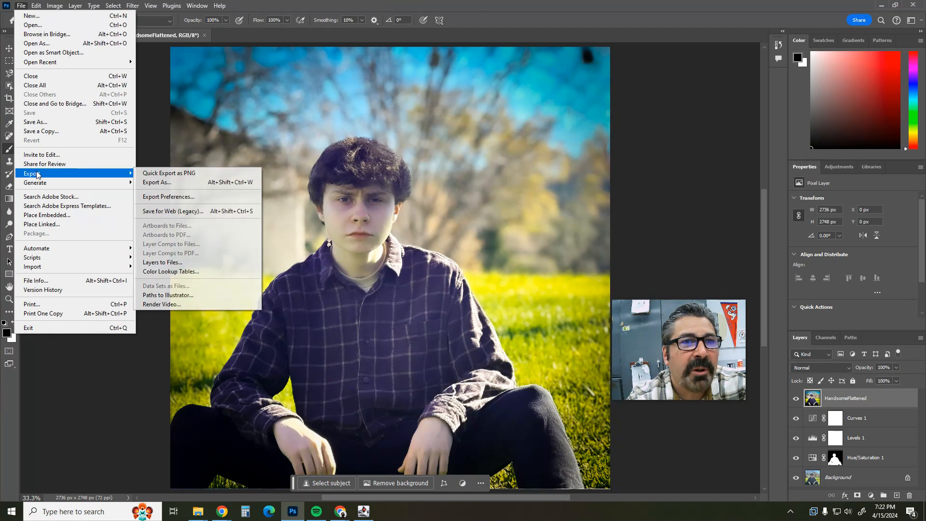
left_click(173, 174)
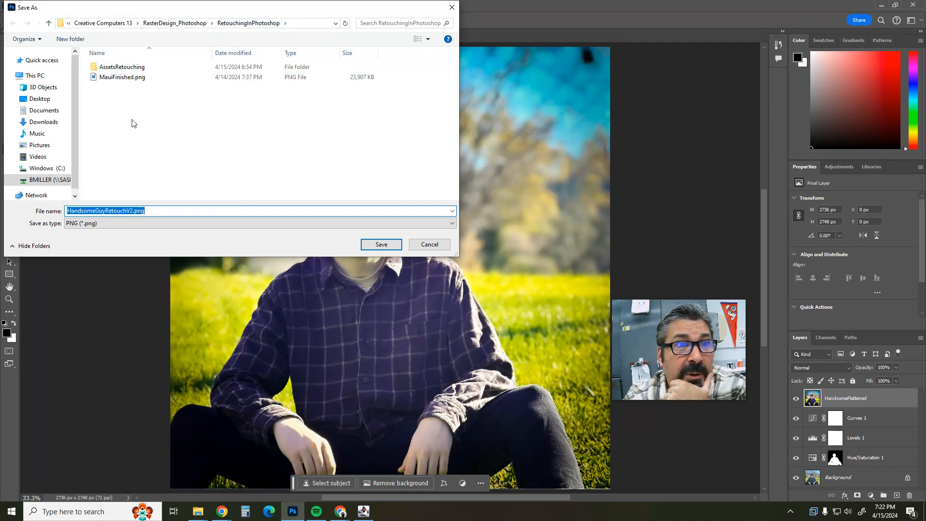
left_click(127, 211)
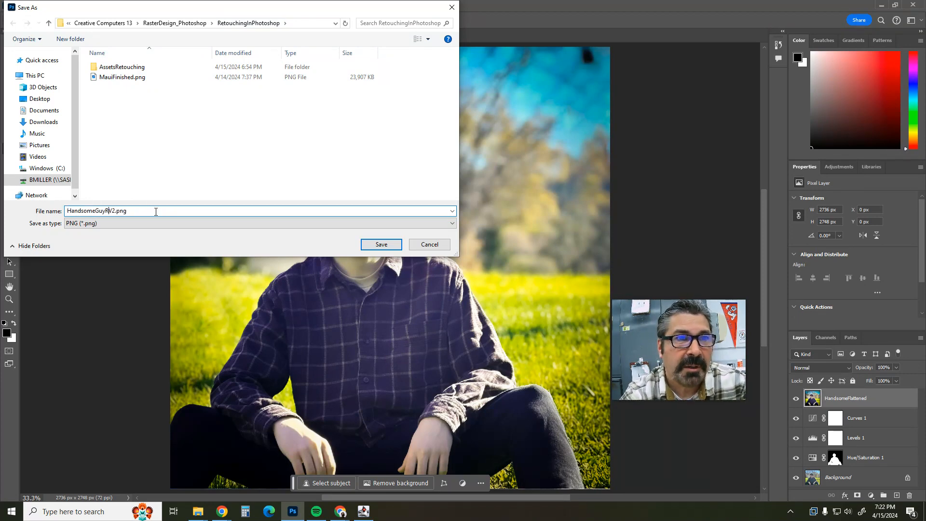
type("Finished")
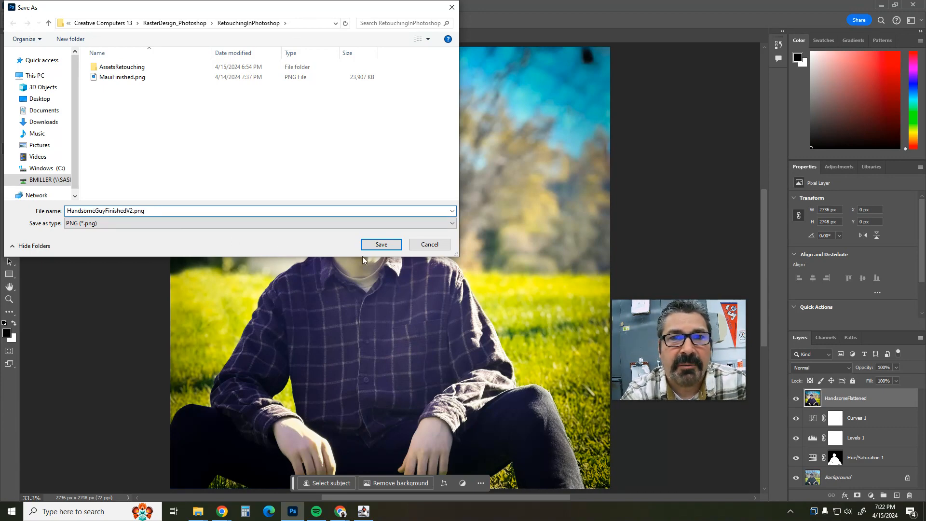
left_click(381, 244)
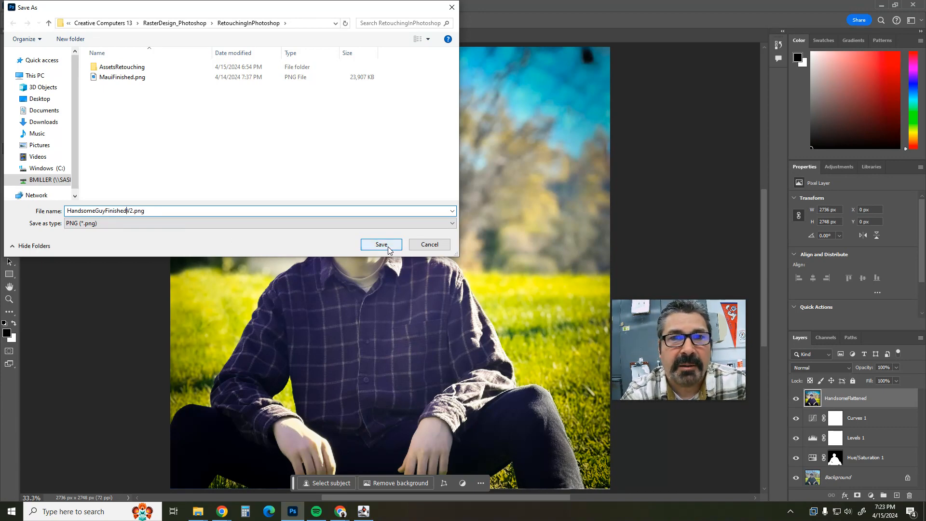